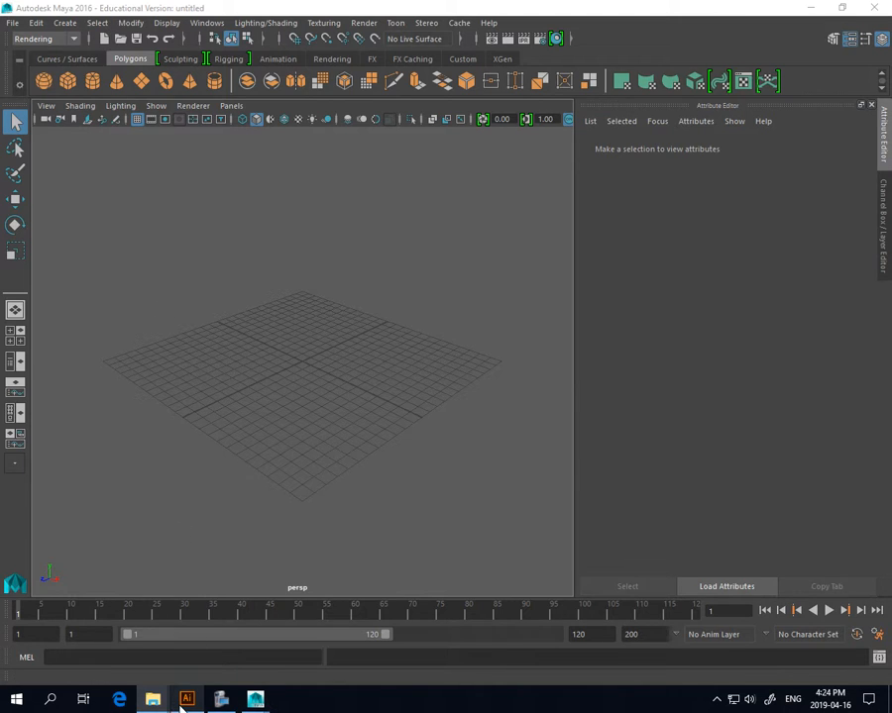
Switch to the MEDWAY TV logo file open in Adobe Illustrator
left_click(187, 700)
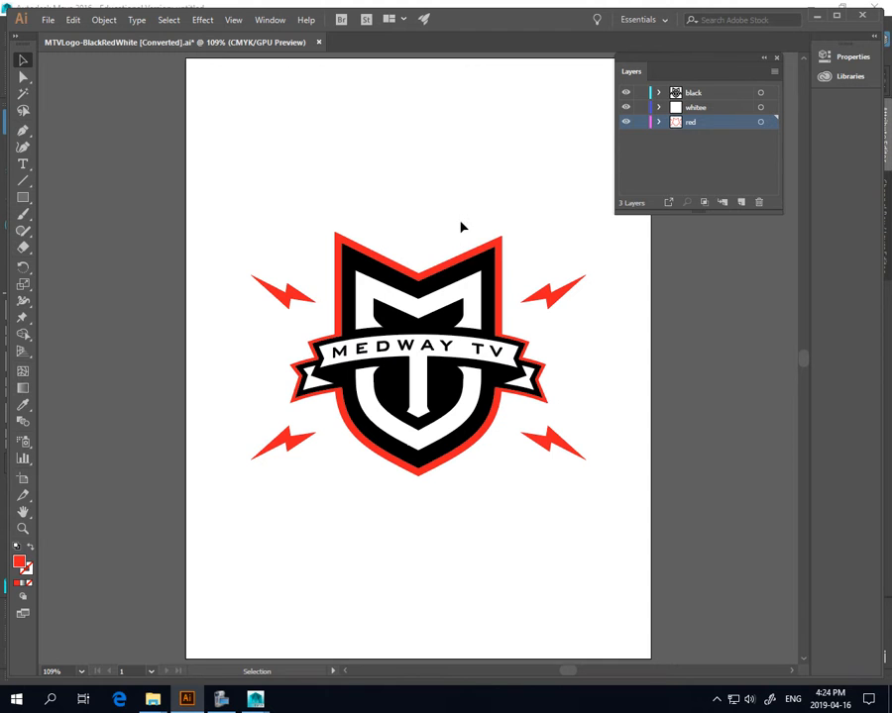
left_click(501, 249)
left_click_drag(501, 248, 596, 343)
left_click(359, 284)
left_click_drag(360, 285, 190, 379)
left_click(404, 324)
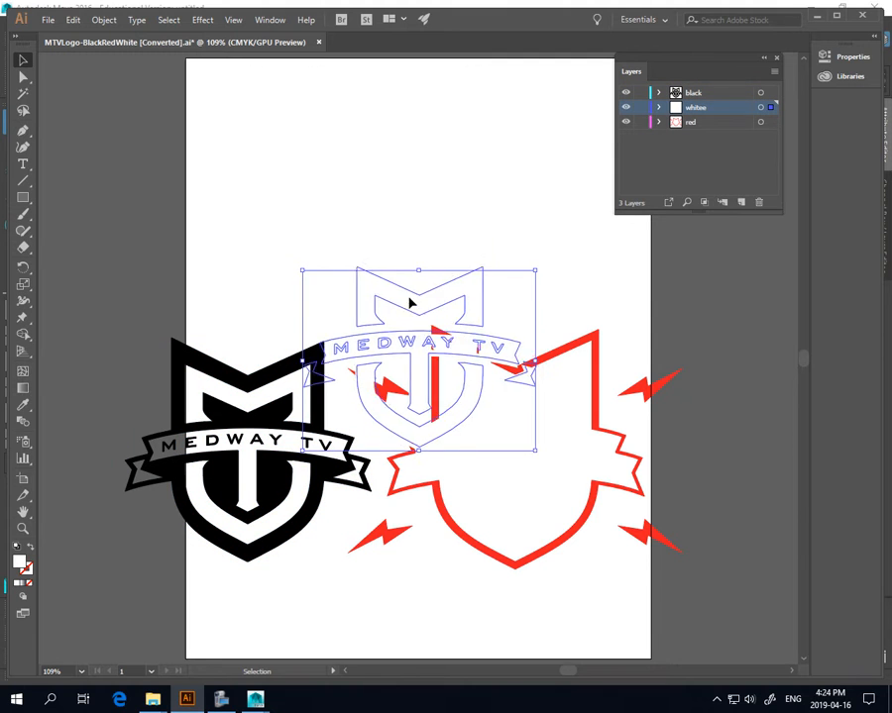
left_click_drag(408, 301, 365, 189)
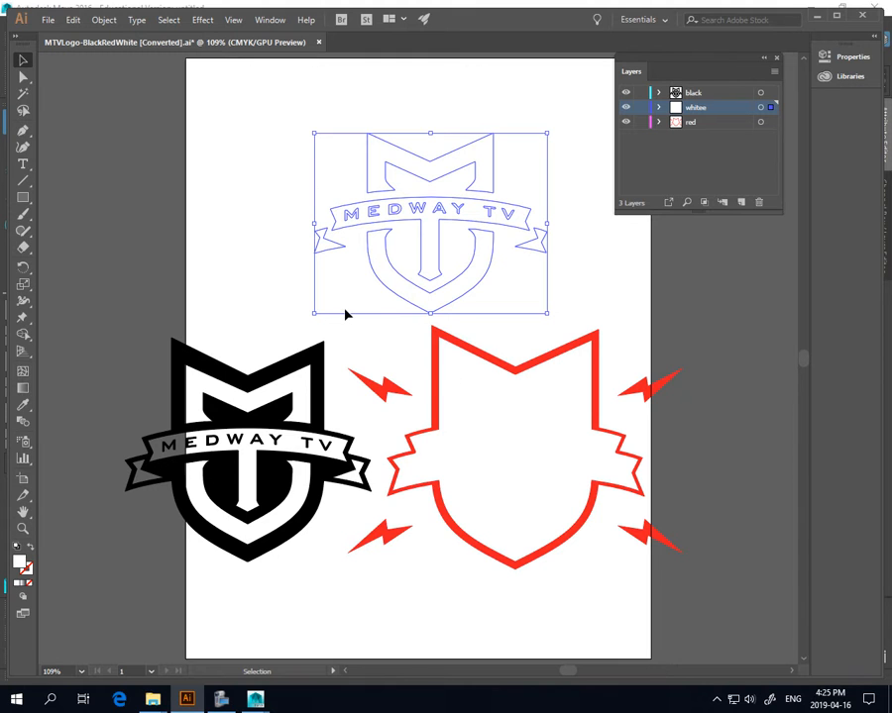
key("ctrl+z")
key("ctrl+z")
key("ctrl+z")
key("ctrl+z")
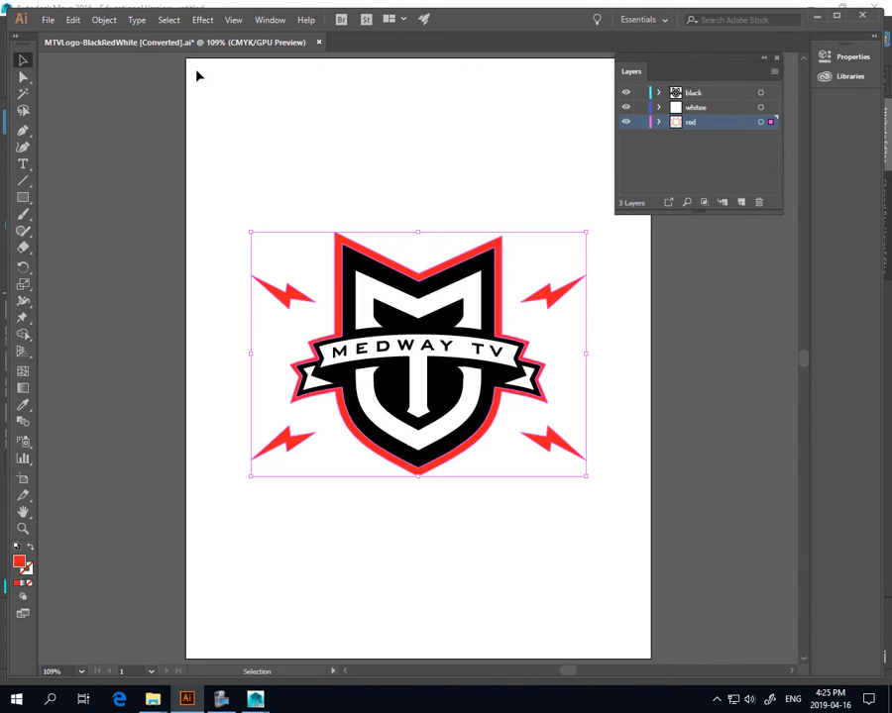
Close the Illustrator logo document without saving, then dismiss the crash report without sending it
left_click(862, 15)
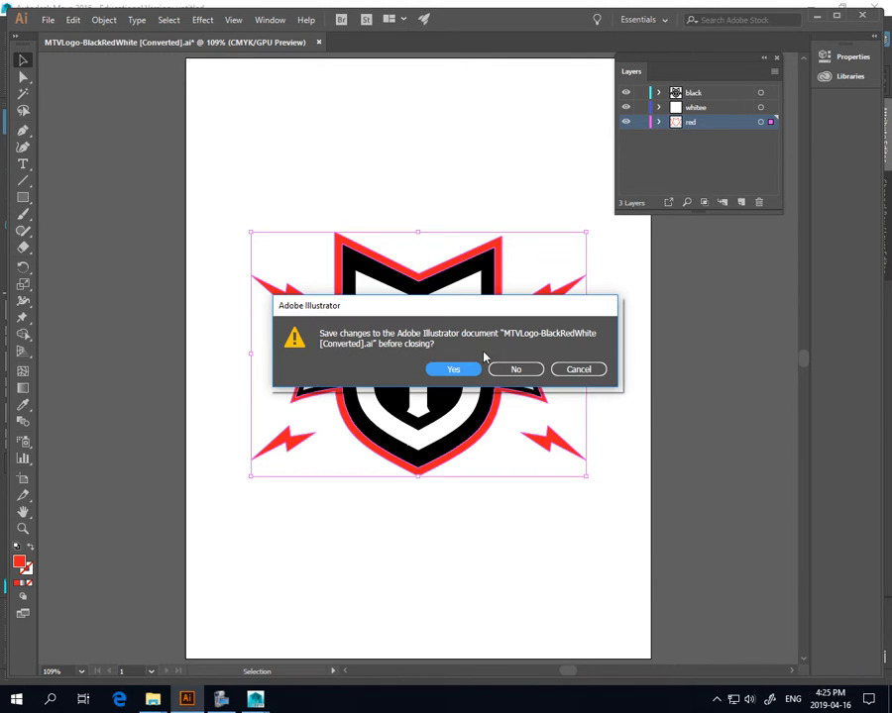
left_click(516, 370)
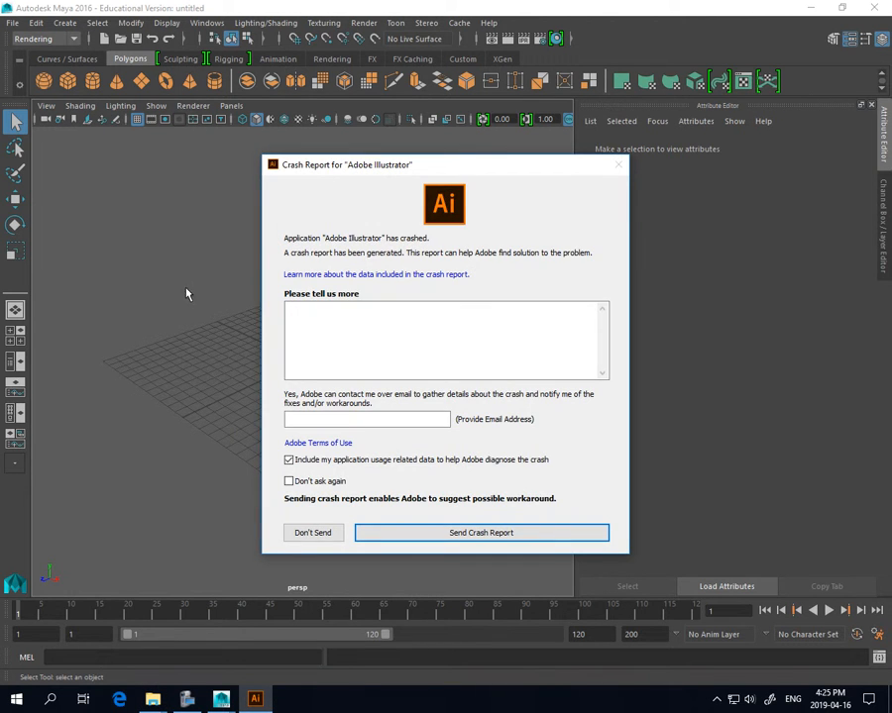
left_click(313, 535)
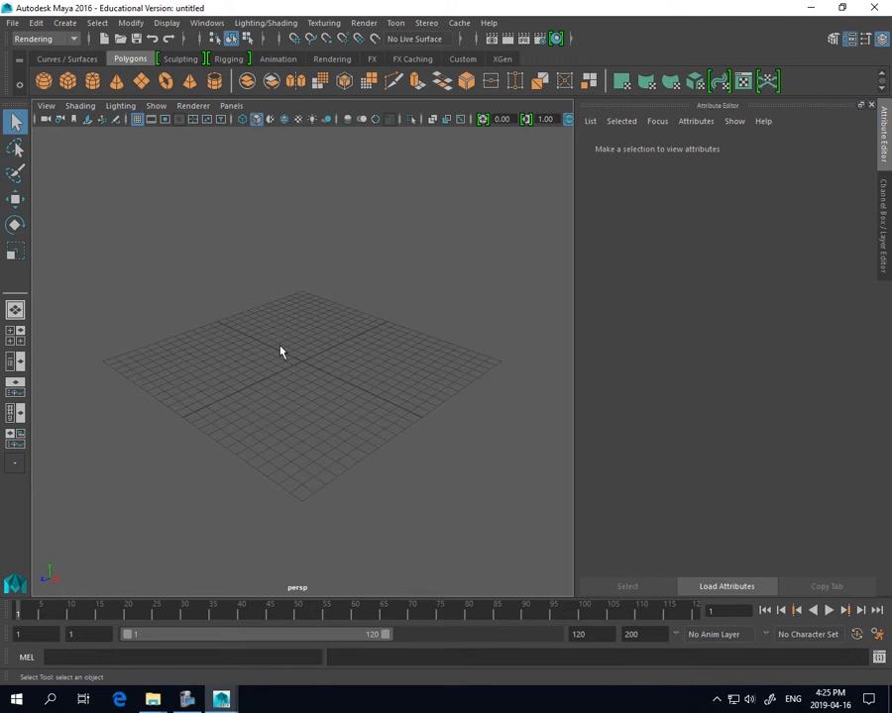
Create a polygon cube, pCube1, at the origin and frame the view on it
scroll(301, 394, "down", 2)
scroll(312, 382, "up", 5)
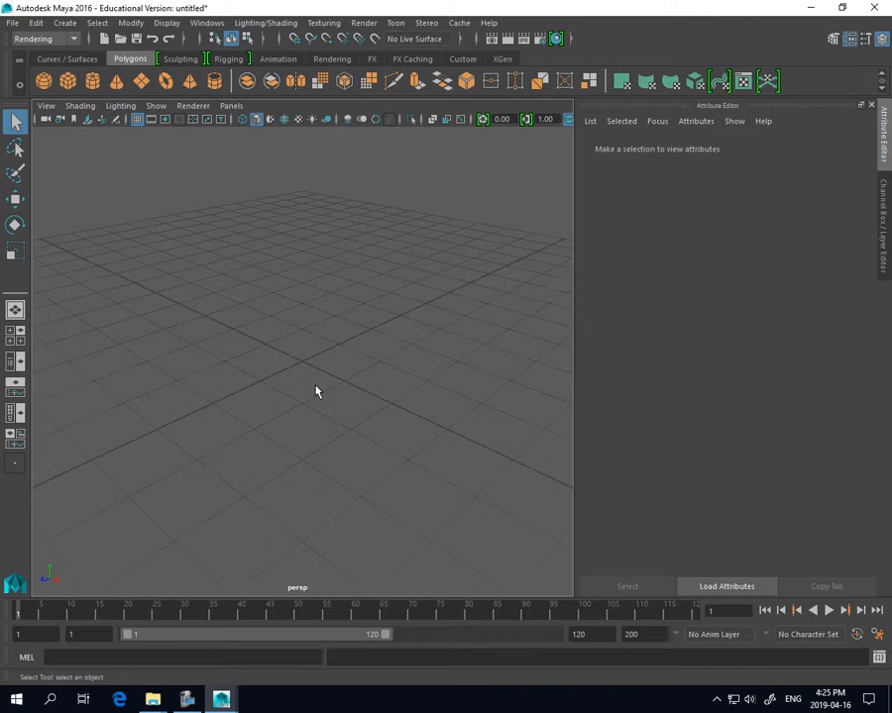
scroll(316, 391, "down", 5)
scroll(316, 390, "up", 4)
scroll(315, 387, "up", 3)
scroll(317, 391, "down", 5)
scroll(318, 392, "up", 4)
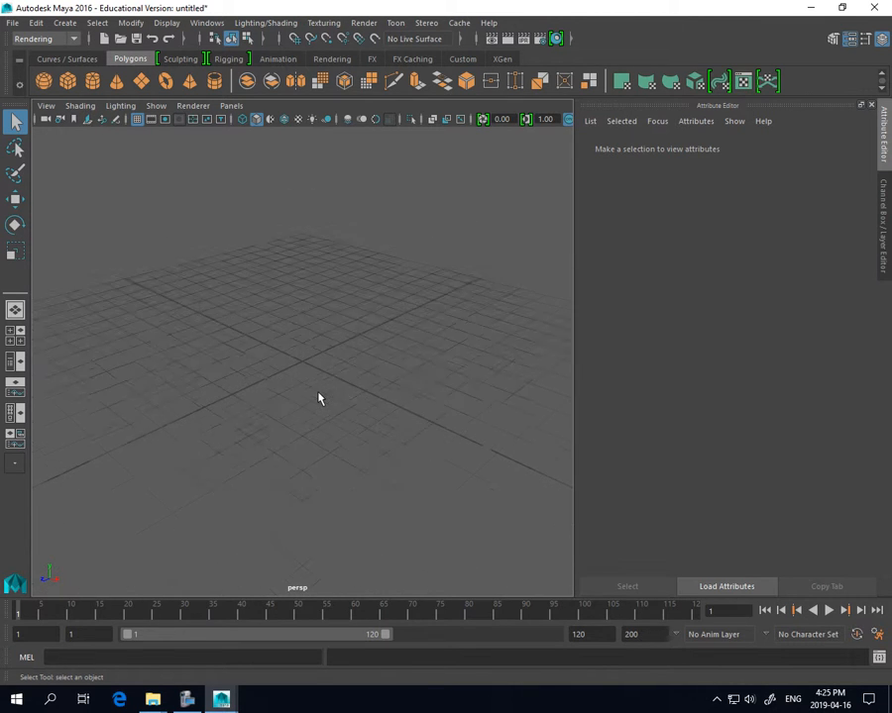
scroll(318, 393, "down", 4)
scroll(318, 392, "up", 3)
scroll(318, 398, "down", 3)
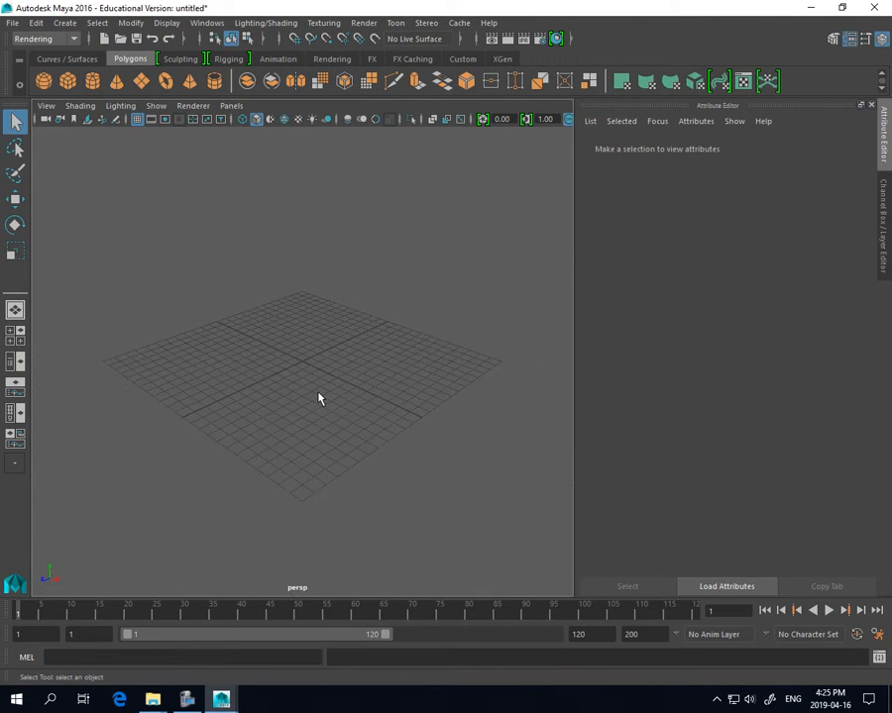
scroll(318, 399, "up", 3)
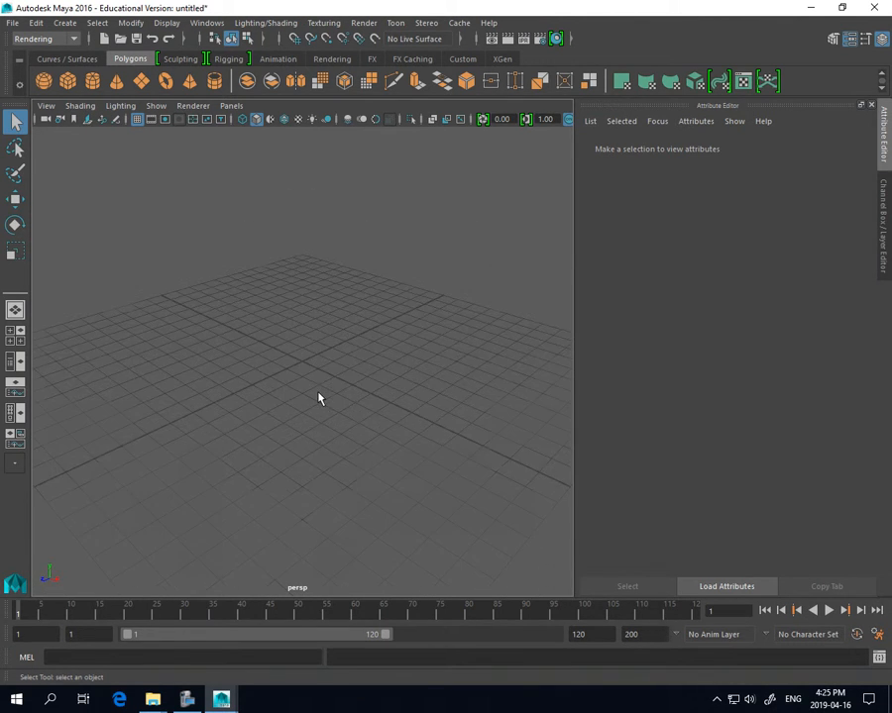
left_click(70, 85)
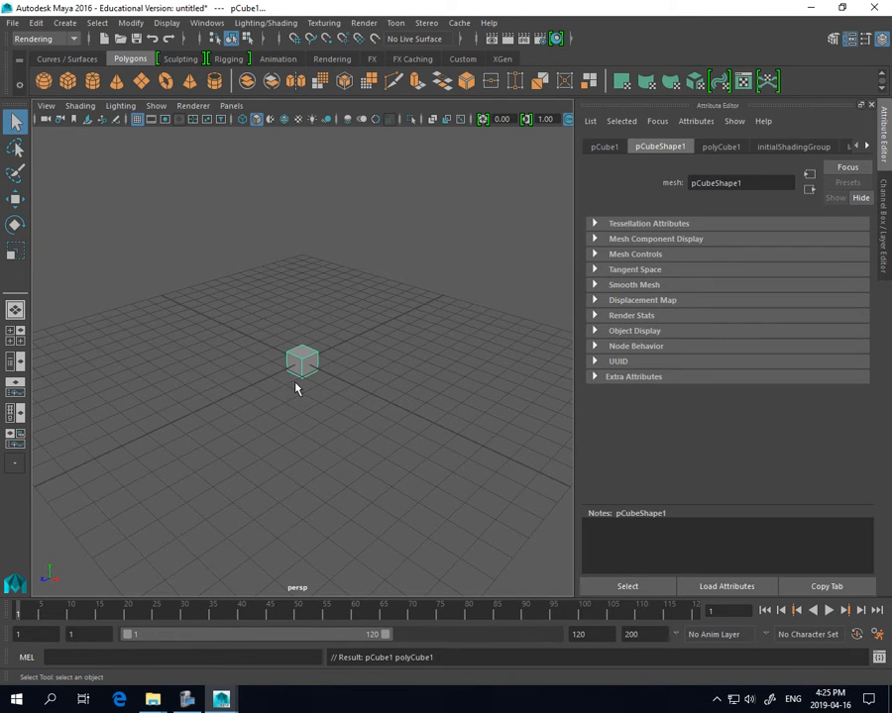
key("f")
Orbit the view to look at the cube from a low side angle
scroll(296, 389, "down", 2)
scroll(295, 391, "up", 4)
scroll(295, 391, "down", 8)
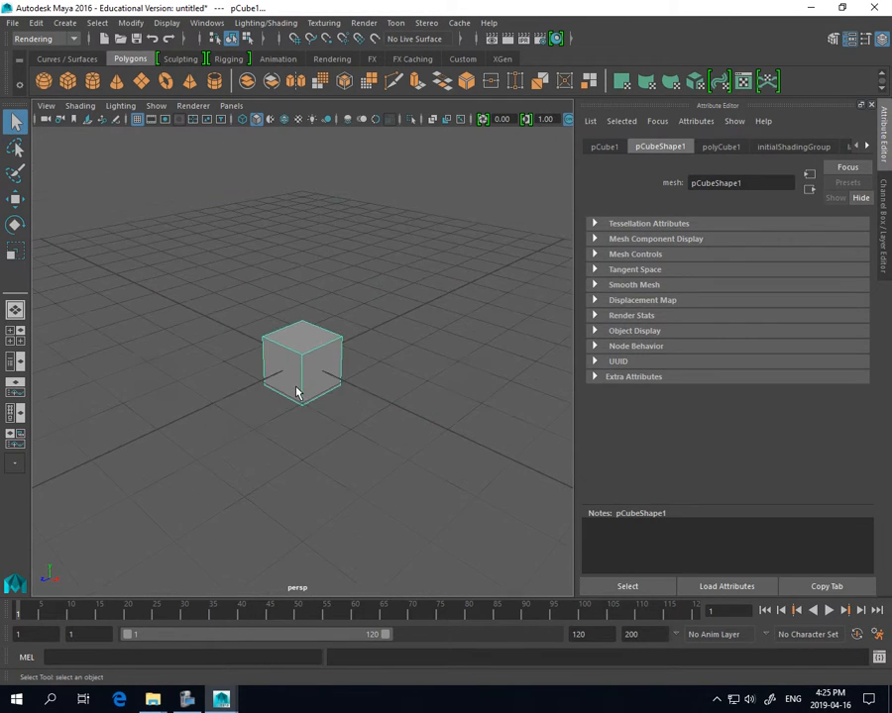
scroll(297, 392, "up", 6)
scroll(296, 394, "up", 2)
scroll(295, 393, "down", 7)
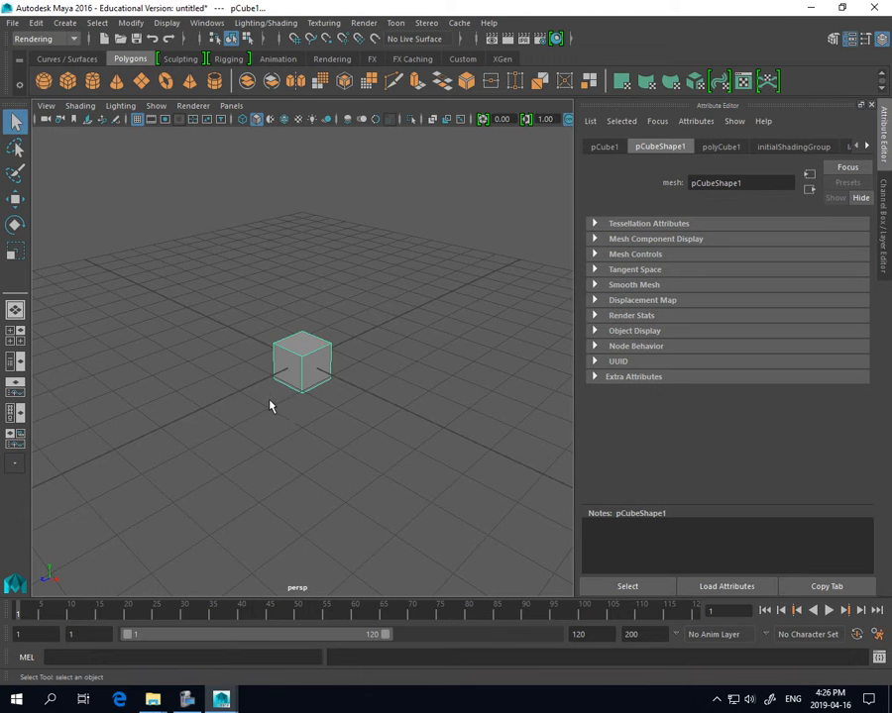
left_click_drag(267, 398, 236, 404, "alt")
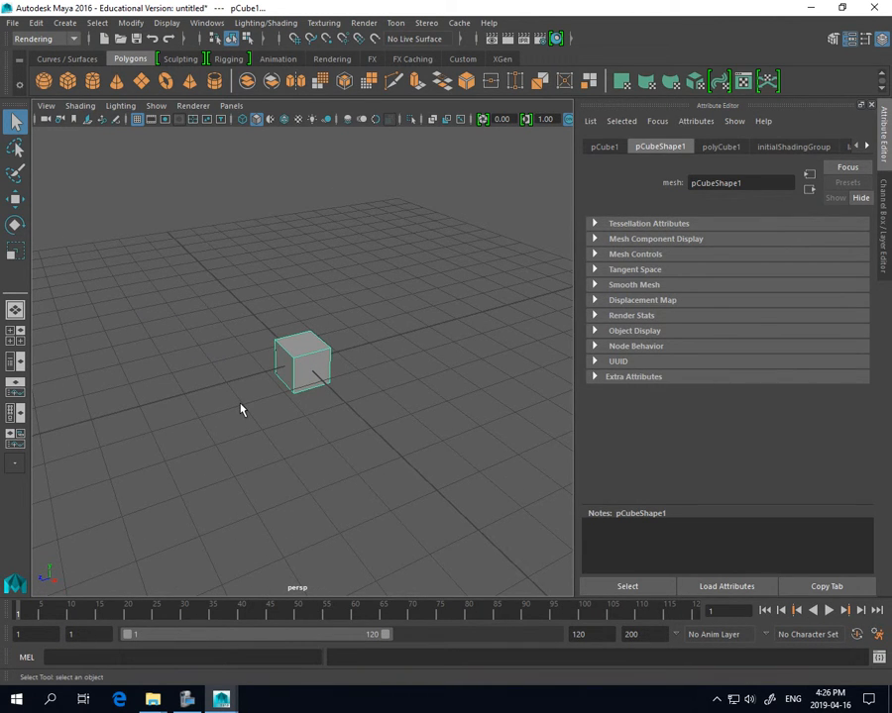
Dolly the camera in and out around the test cube
right_click_drag(269, 416, 511, 552, "alt")
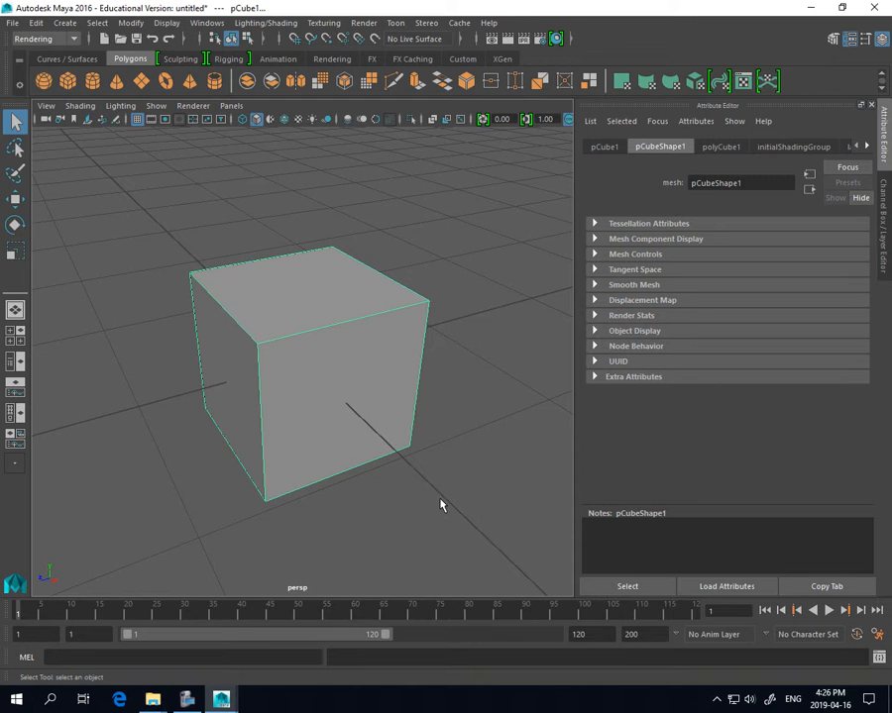
scroll(441, 505, "up", 5)
scroll(441, 505, "down", 5)
scroll(441, 505, "up", 2)
scroll(441, 505, "down", 4)
scroll(441, 505, "up", 6)
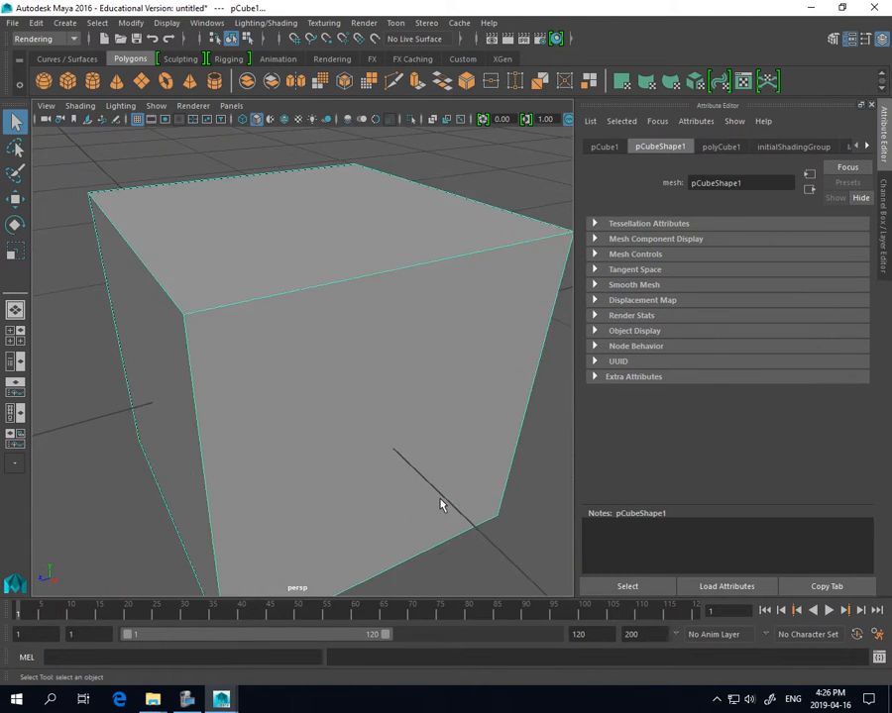
scroll(441, 505, "down", 4)
scroll(441, 505, "up", 4)
right_click_drag(421, 476, 394, 436, "alt")
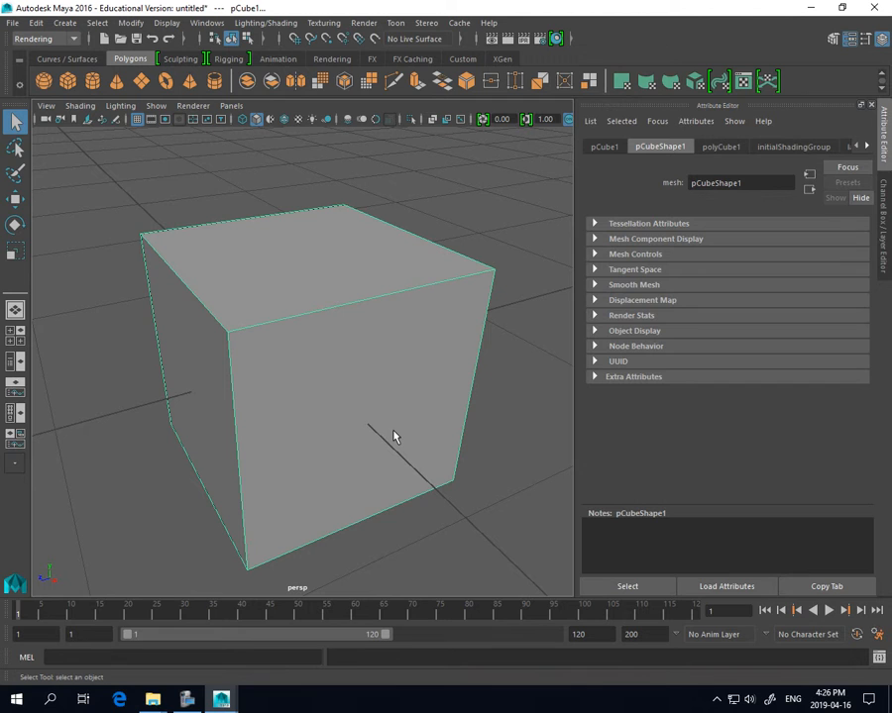
scroll(392, 436, "down", 4)
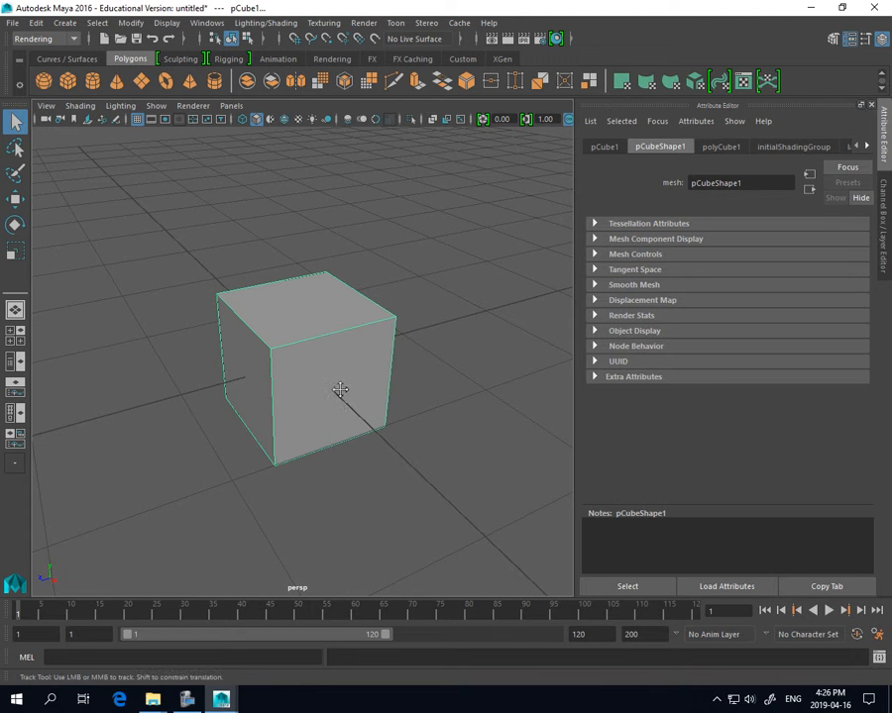
Re-centre the view on the cube and delete it
middle_click_drag(340, 395, 349, 343, "alt")
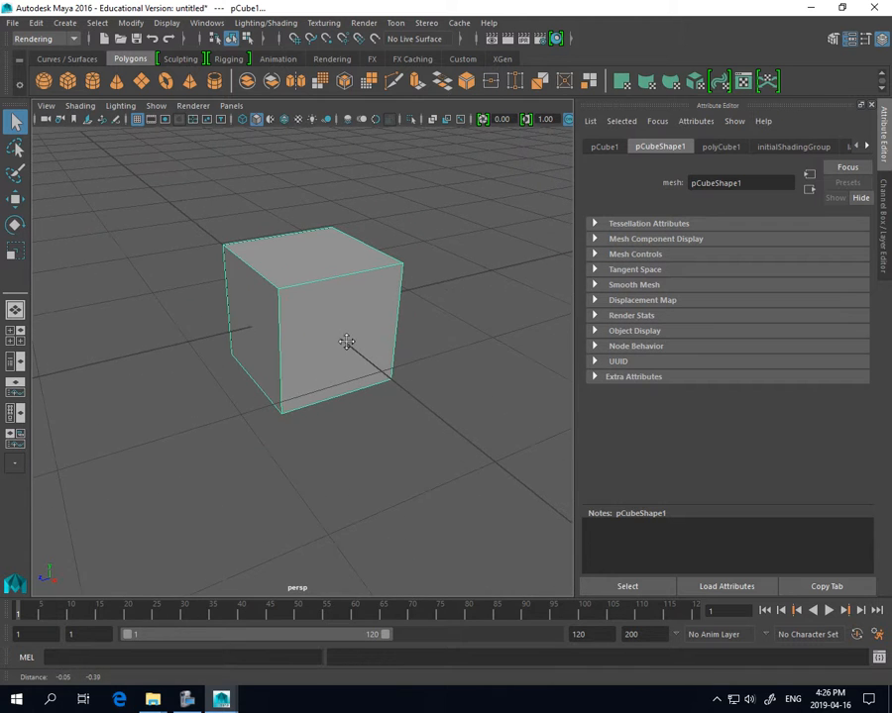
left_click_drag(261, 351, 286, 342, "alt")
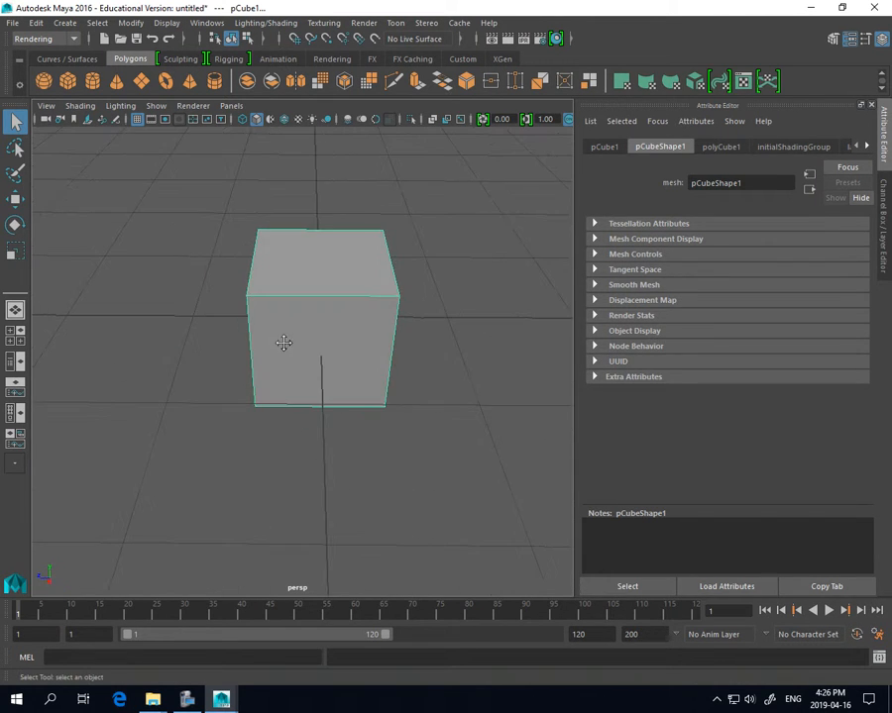
middle_click_drag(286, 342, 288, 378, "alt")
right_click_drag(288, 378, 347, 409, "alt")
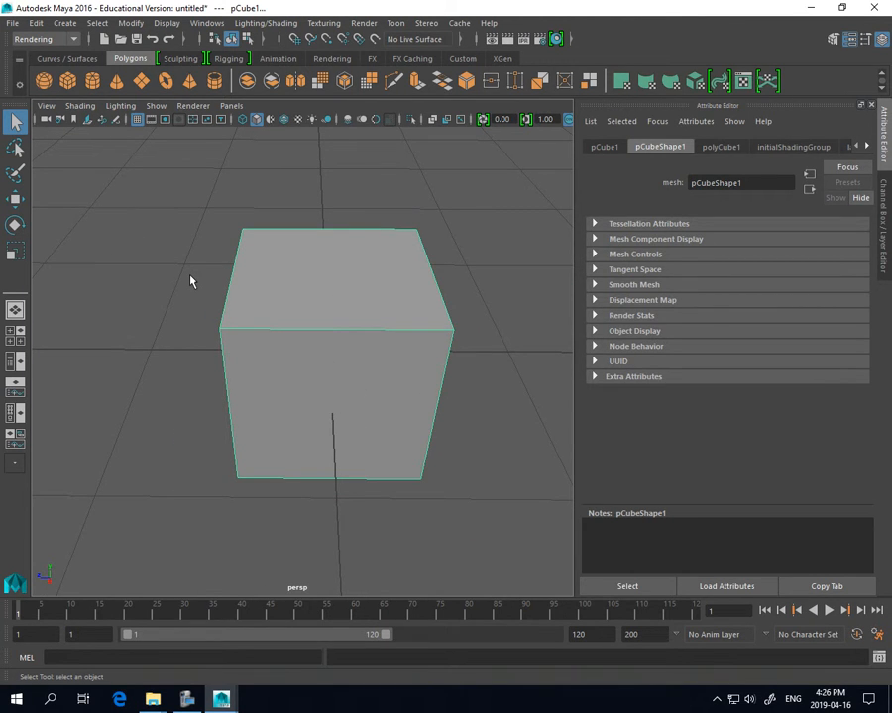
key("Delete")
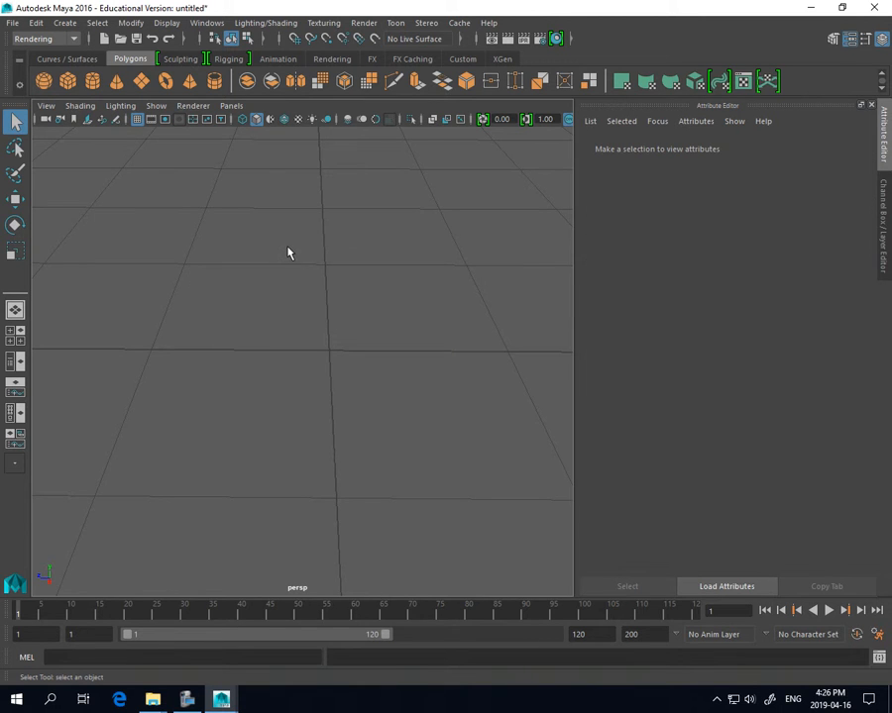
Open the Create menu to reach the Adobe Illustrator Object entry
scroll(466, 333, "down", 6)
scroll(467, 333, "up", 3)
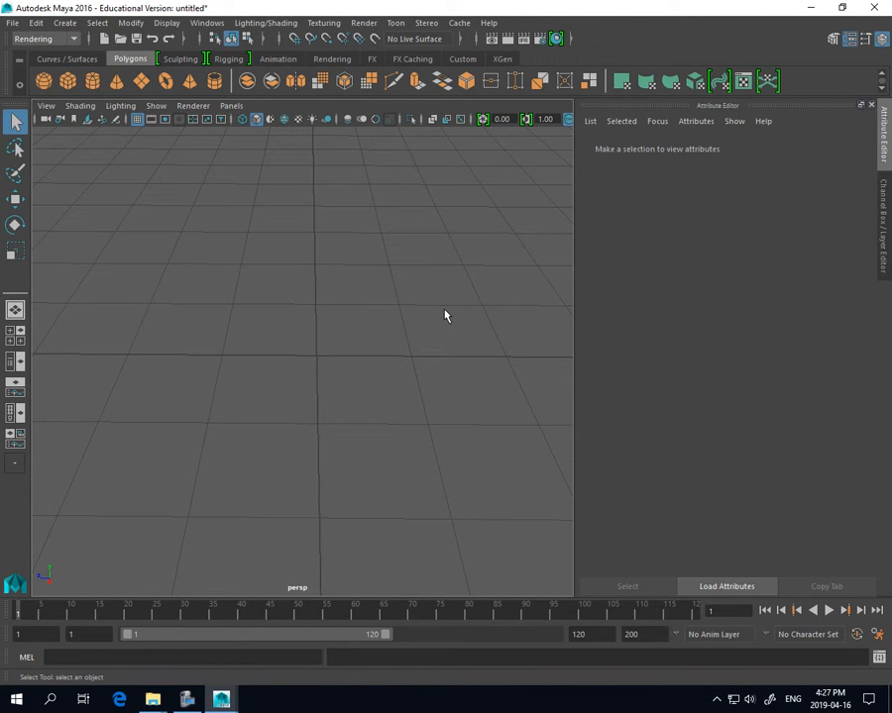
scroll(452, 320, "down", 5)
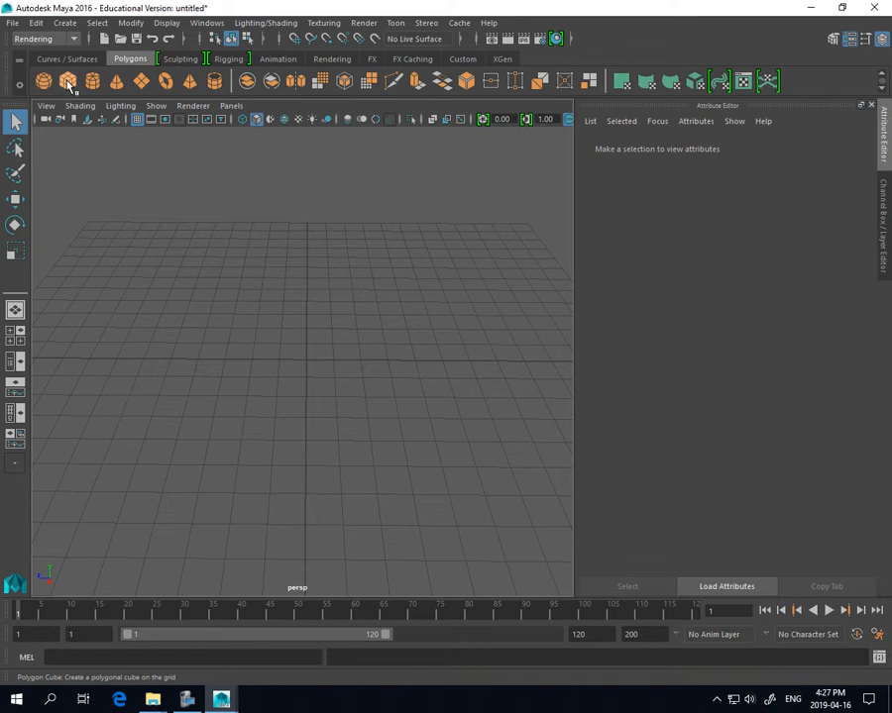
left_click(64, 24)
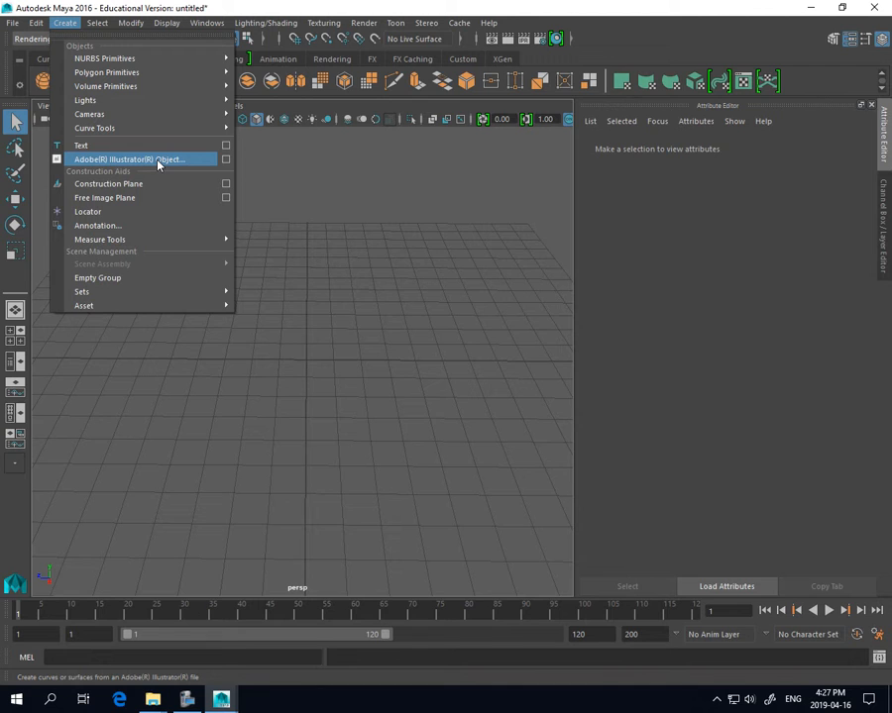
Open the Adobe Illustrator Object options set to Bevel with 0.2 extrude, selecting the bevel width value
left_click(226, 161)
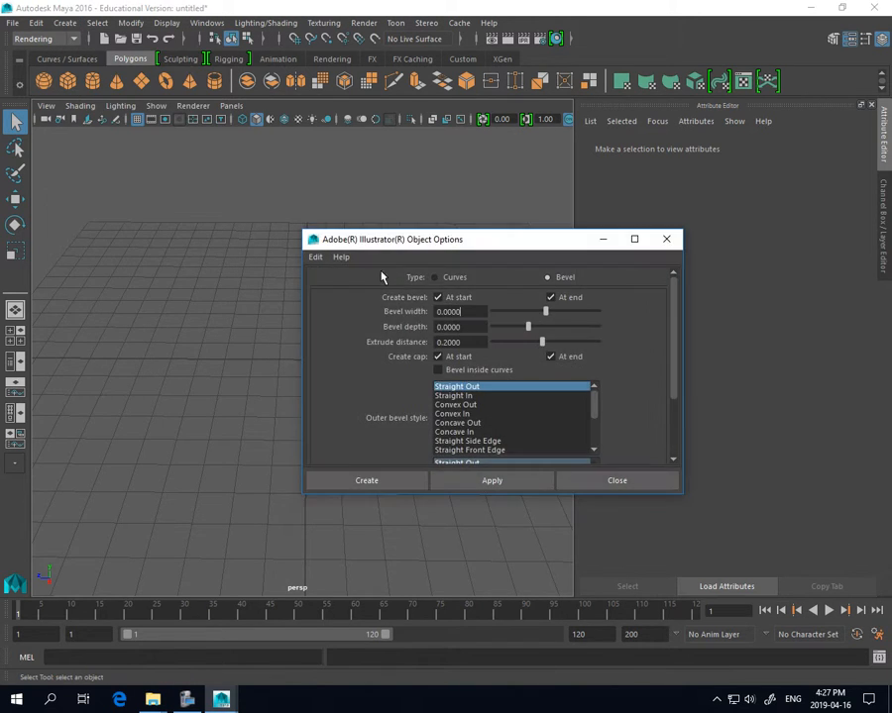
left_click_drag(522, 245, 439, 187)
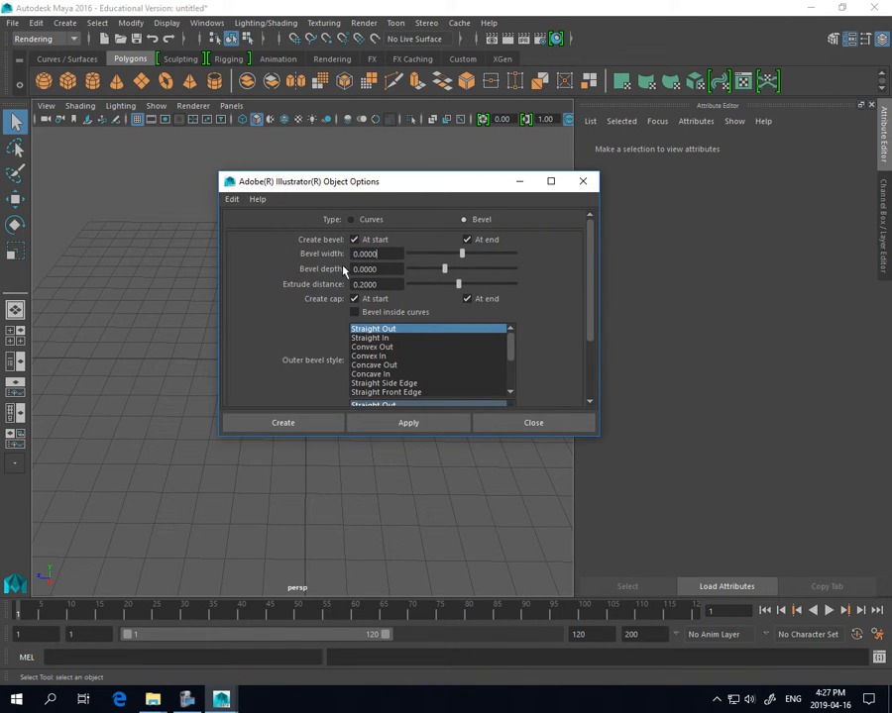
double_click(371, 254)
Browse to W:\Thornburrow\Grade 12-CommTech\Maya-Logos in the Open dialog
left_click(295, 424)
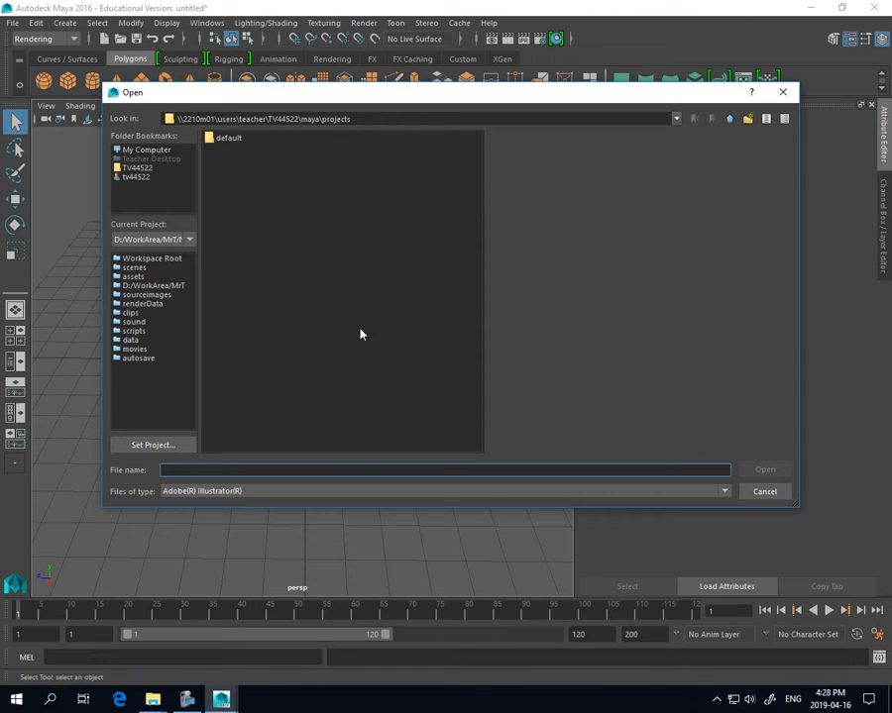
left_click(140, 150)
double_click(228, 273)
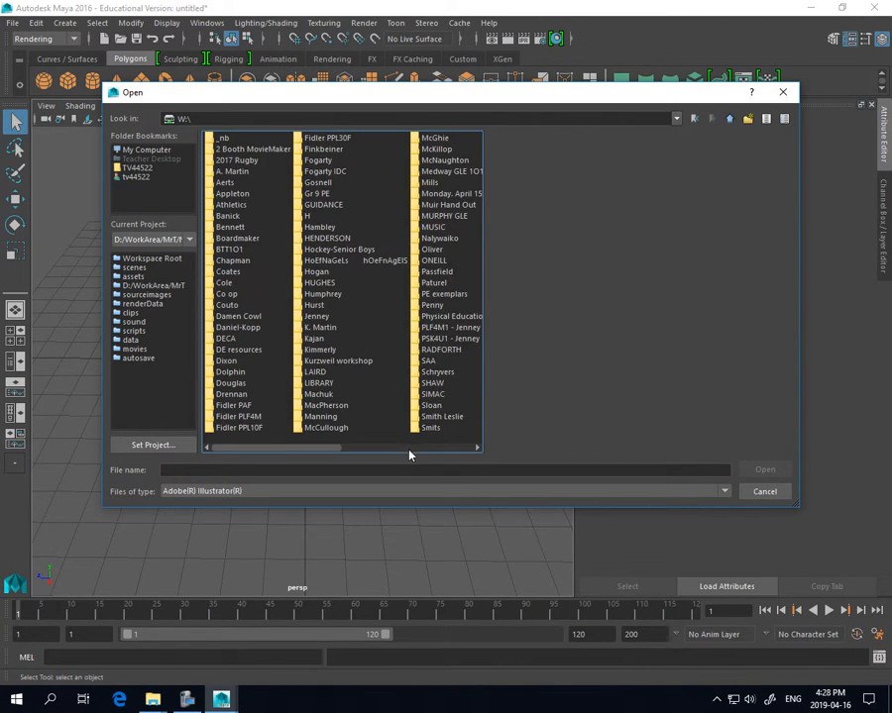
left_click(407, 449)
double_click(347, 163)
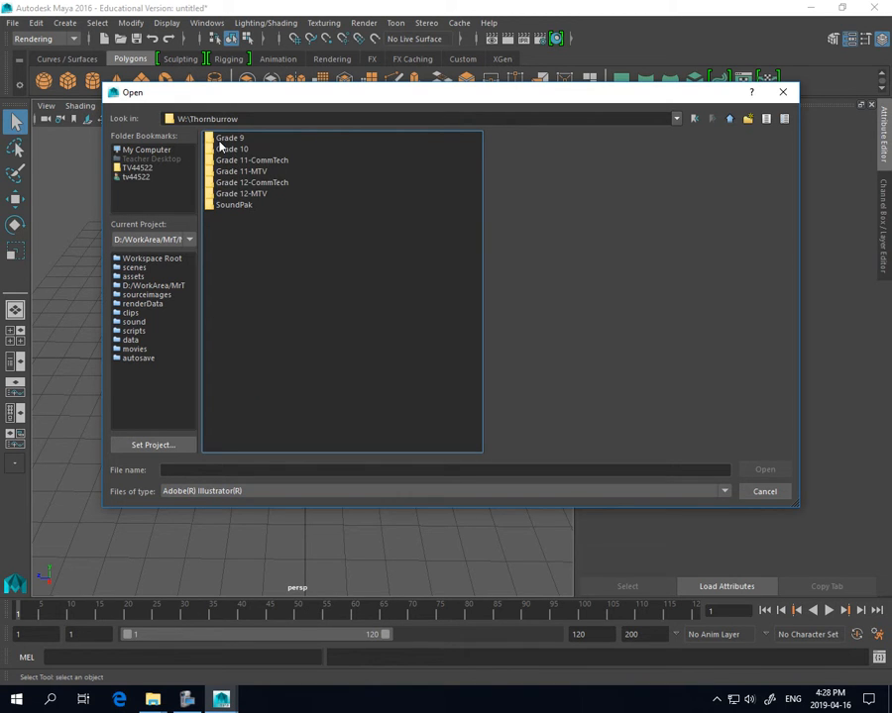
double_click(235, 184)
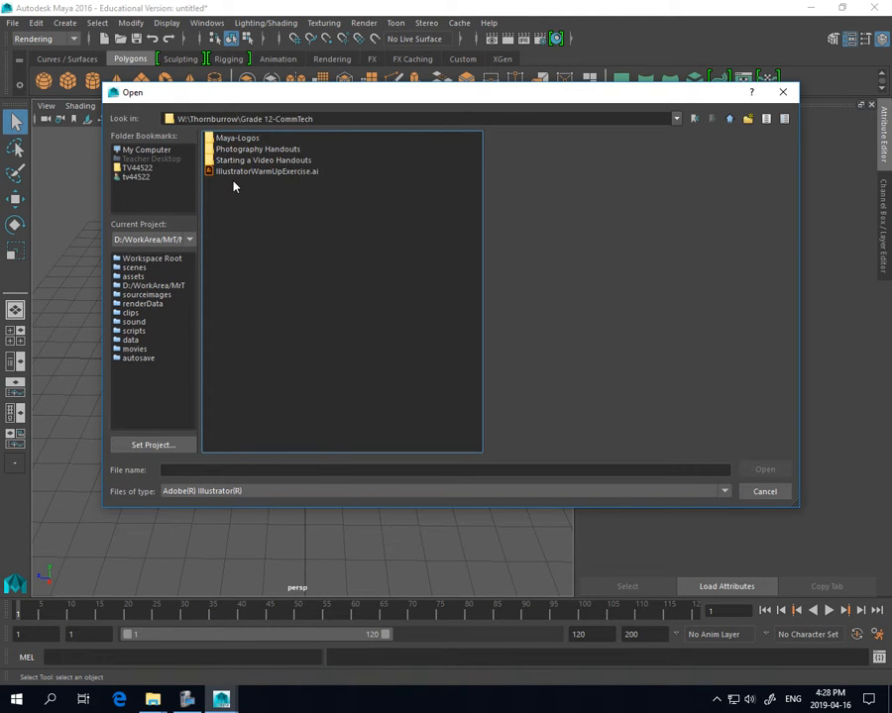
left_click(231, 140)
double_click(233, 139)
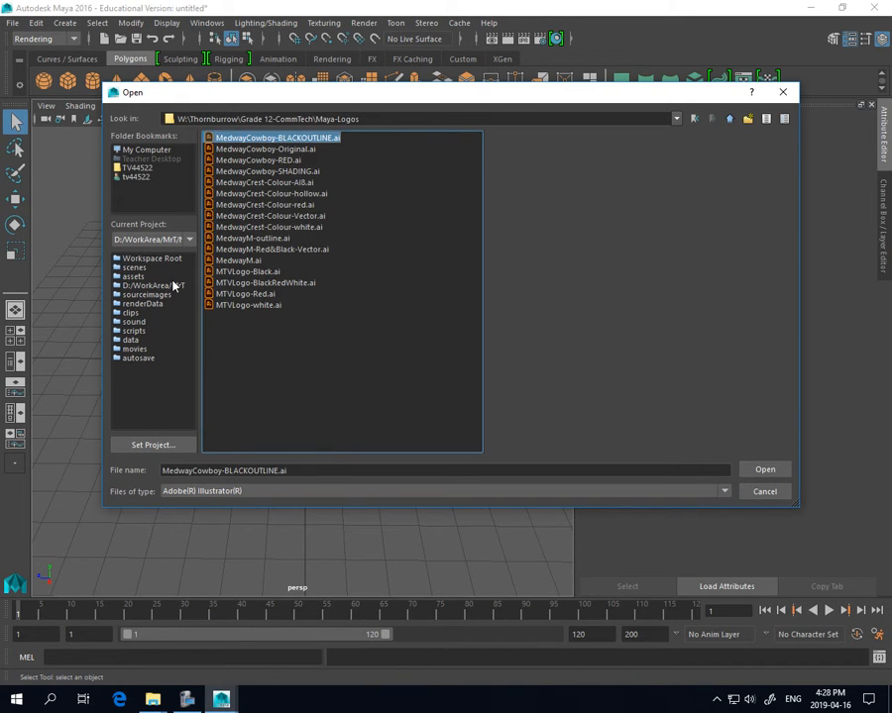
Import MTVLogo-white.ai as a beveled polygon mesh, polySurface1
left_click(237, 305)
left_click(237, 295)
left_click(243, 273)
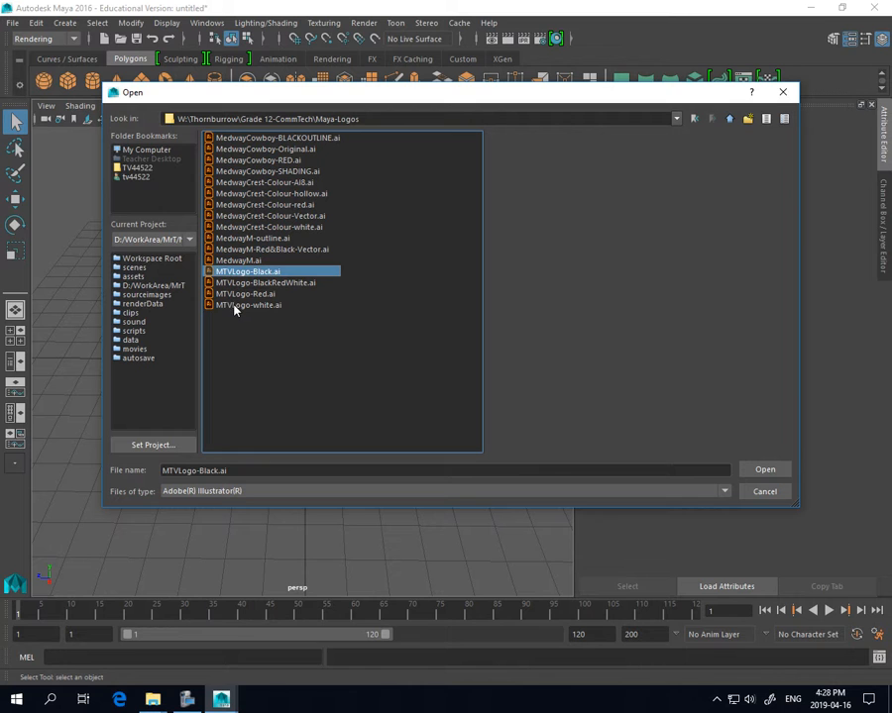
double_click(237, 305)
left_click(281, 424)
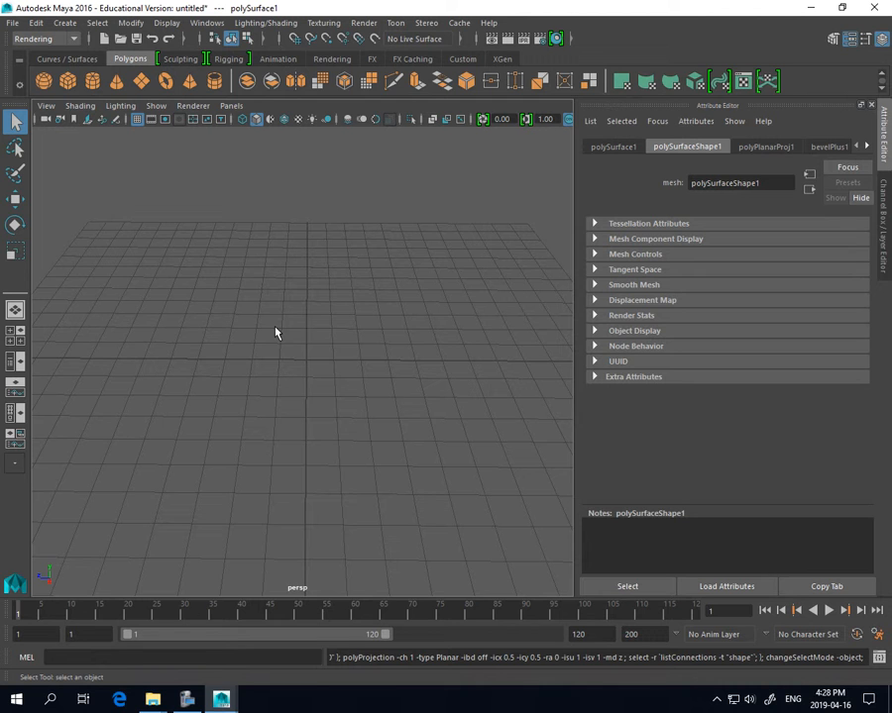
scroll(301, 367, "down", 5)
Orbit and pan the view so the beveled logo mesh faces the camera
left_click_drag(267, 409, 426, 383, "alt")
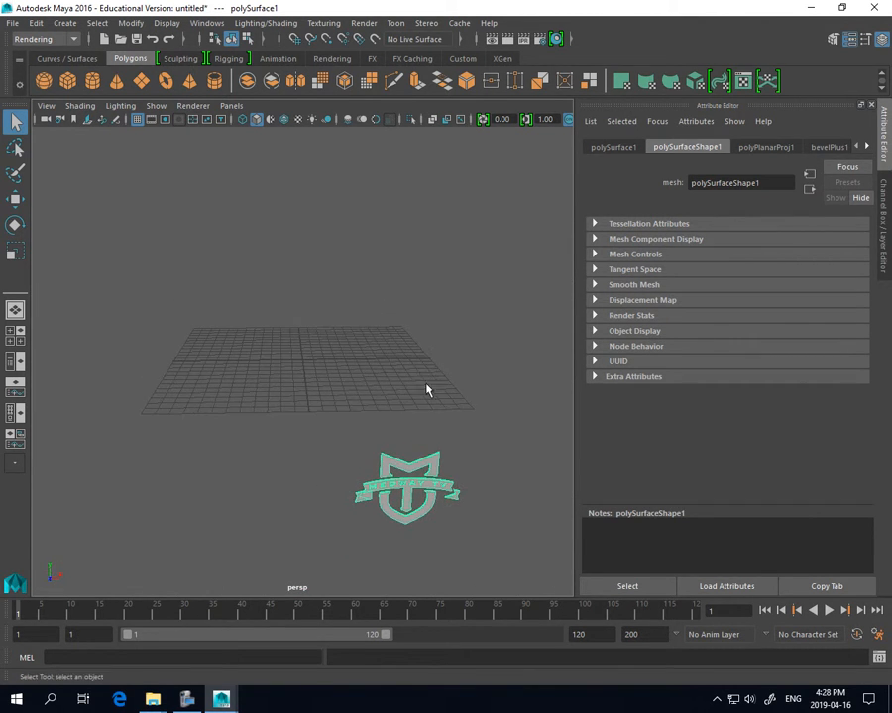
middle_click_drag(451, 480, 380, 407, "alt")
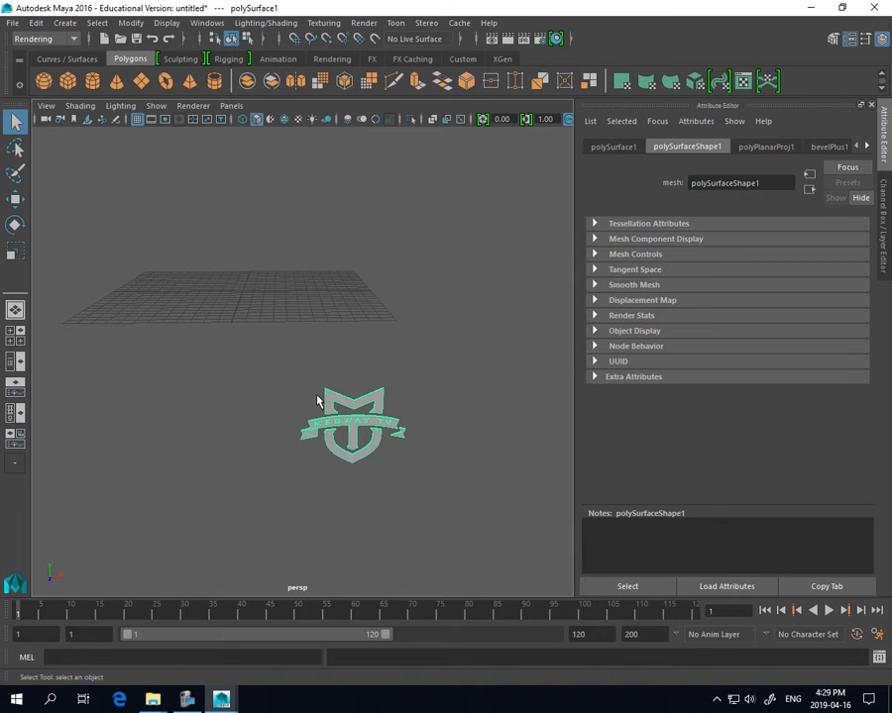
Set the Illustrator object extrude distance to 0.4 and import MTVLogo-Red.ai as polySurface2
left_click(65, 23)
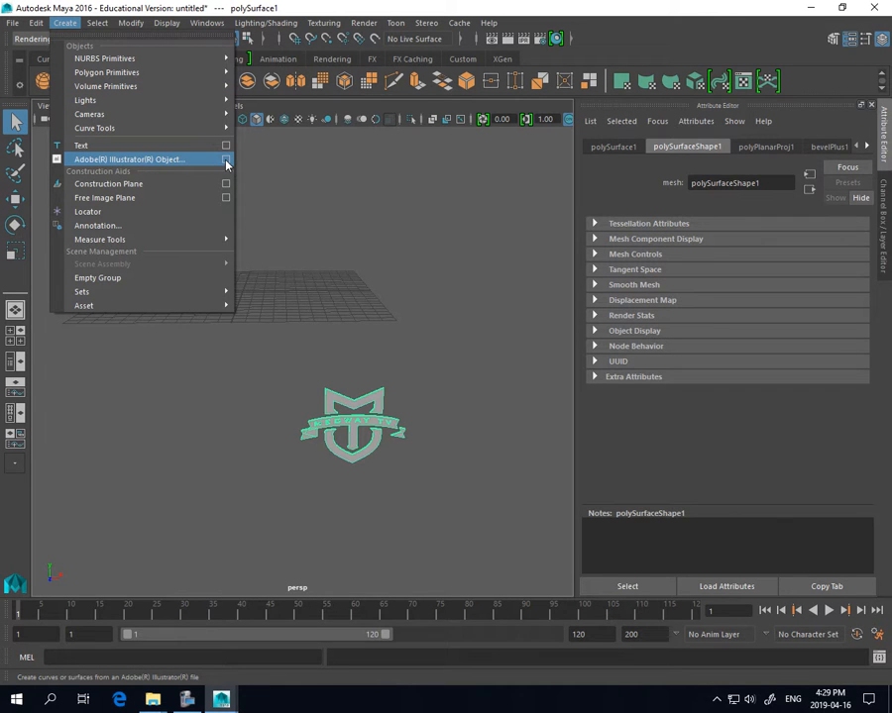
left_click(226, 160)
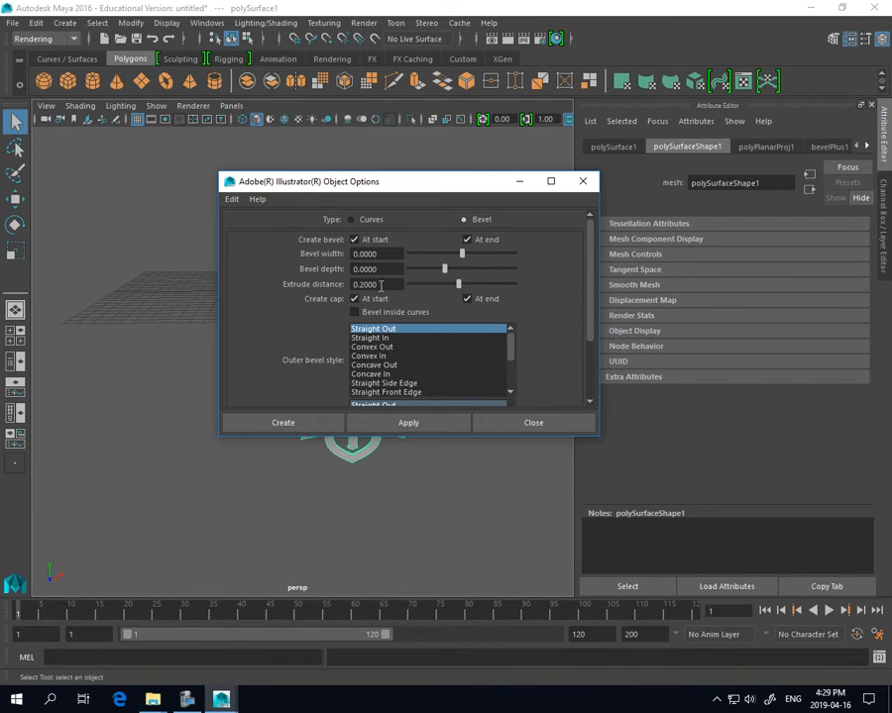
left_click_drag(381, 286, 365, 285)
type("4")
left_click(278, 426)
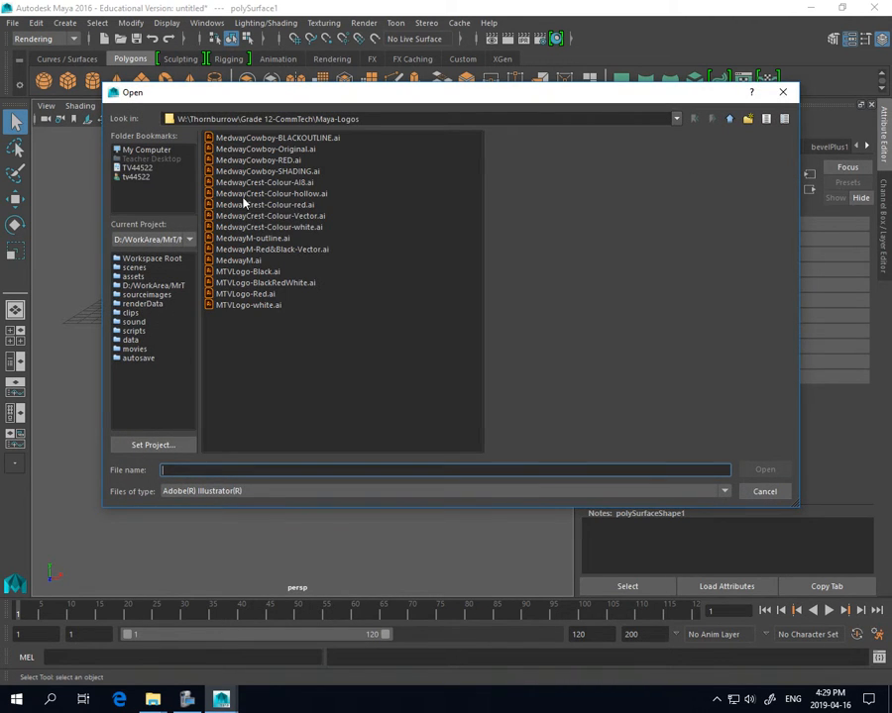
left_click(235, 294)
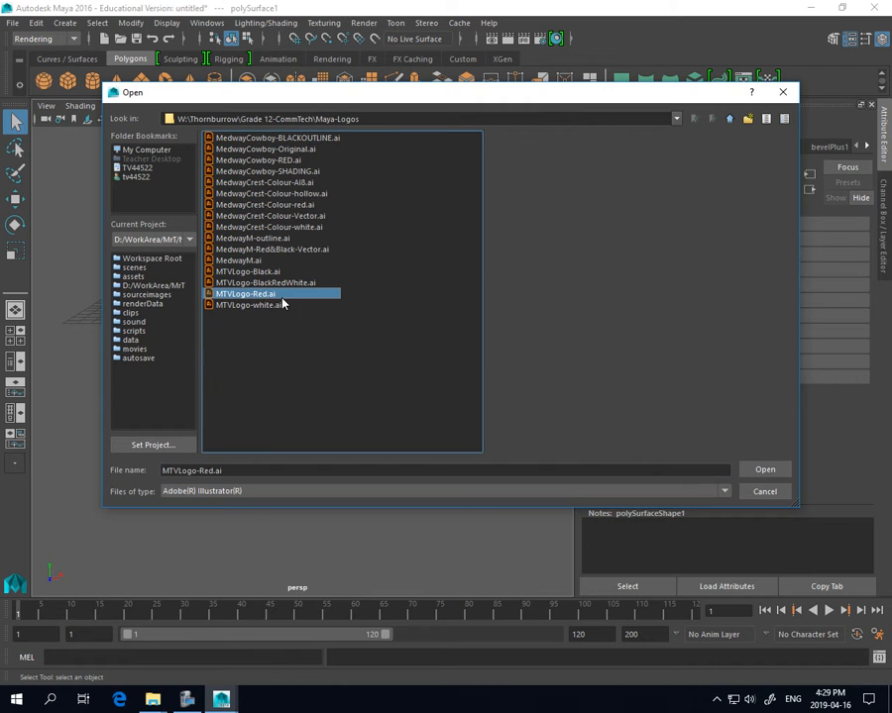
left_click(778, 470)
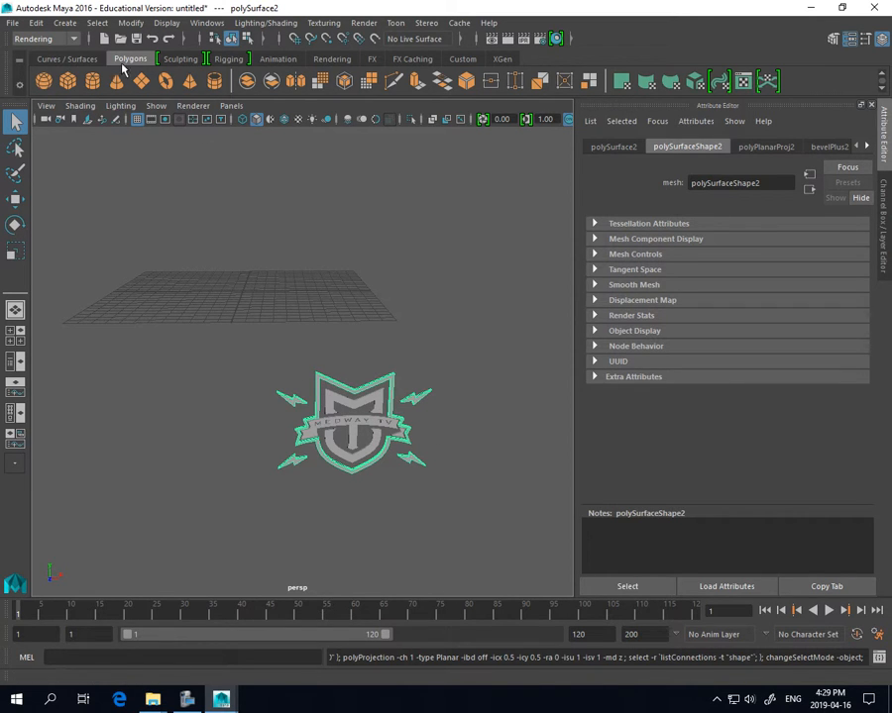
Set the extrude distance to 0.7 and import MTVLogo-Black.ai as a third beveled mesh
left_click(66, 23)
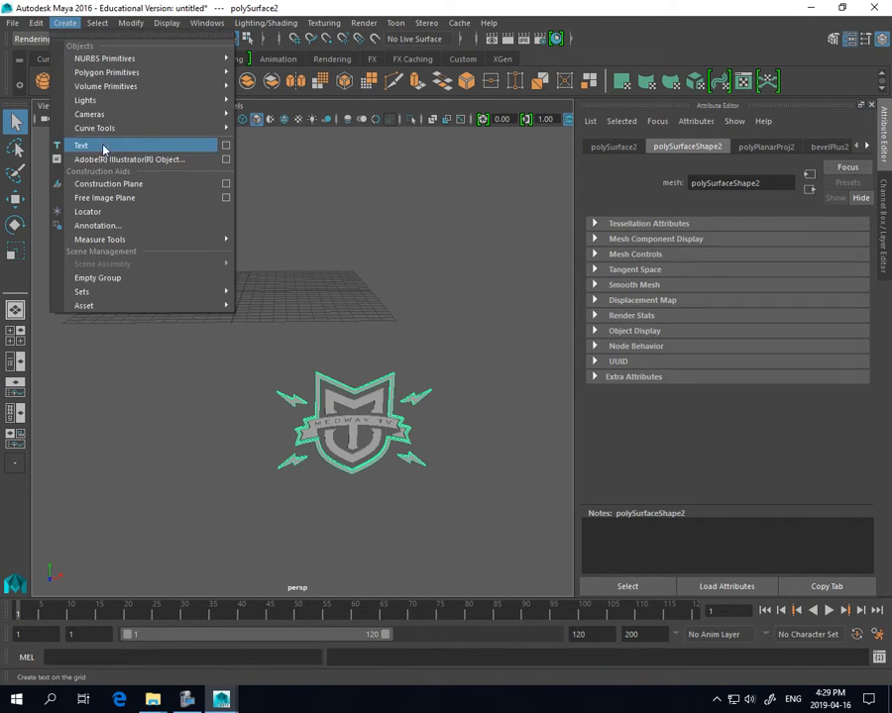
left_click(226, 158)
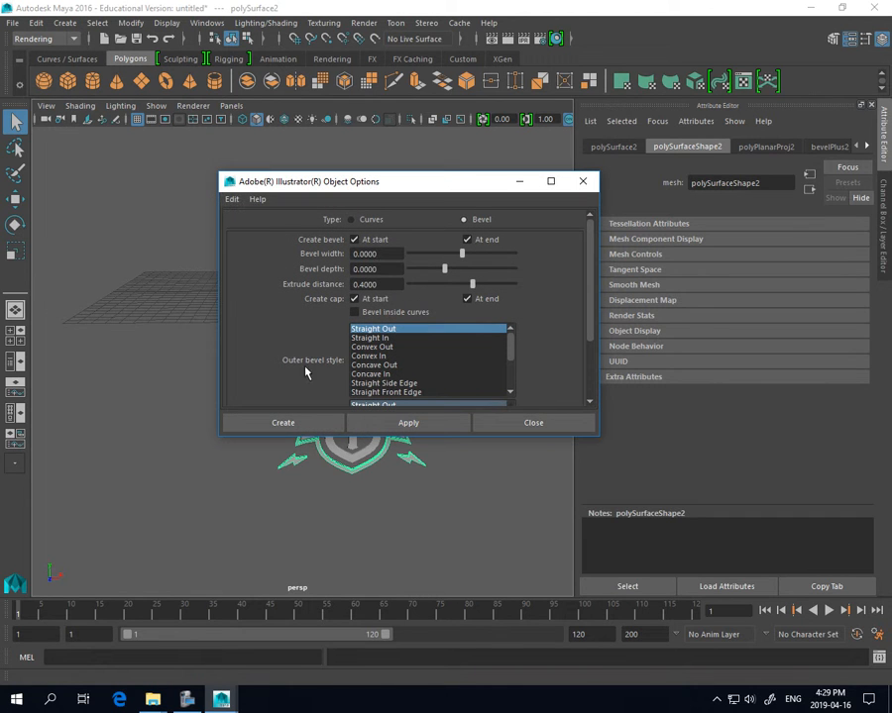
double_click(363, 284)
type("7")
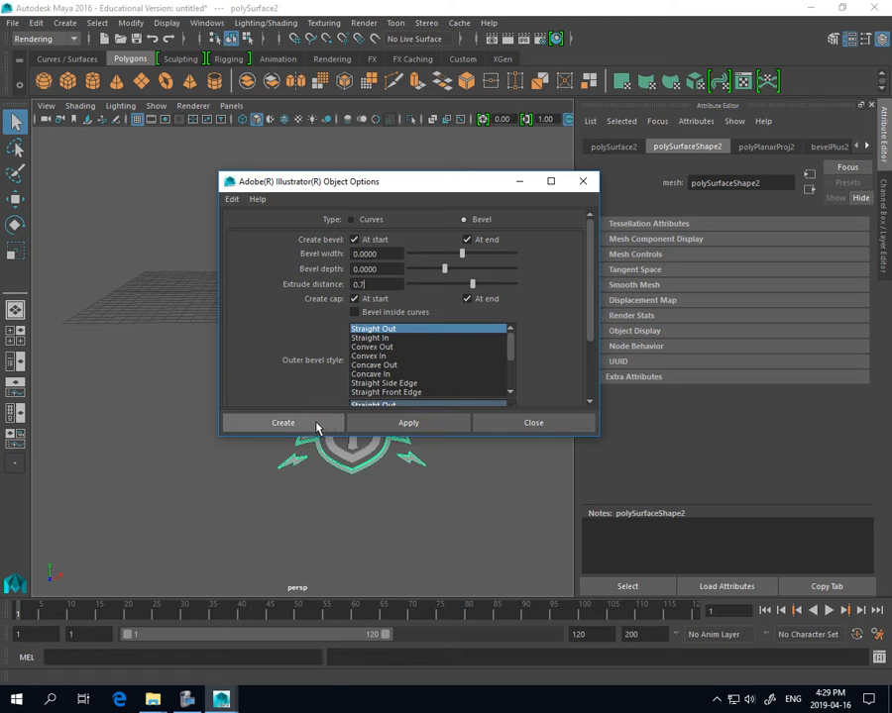
left_click(315, 422)
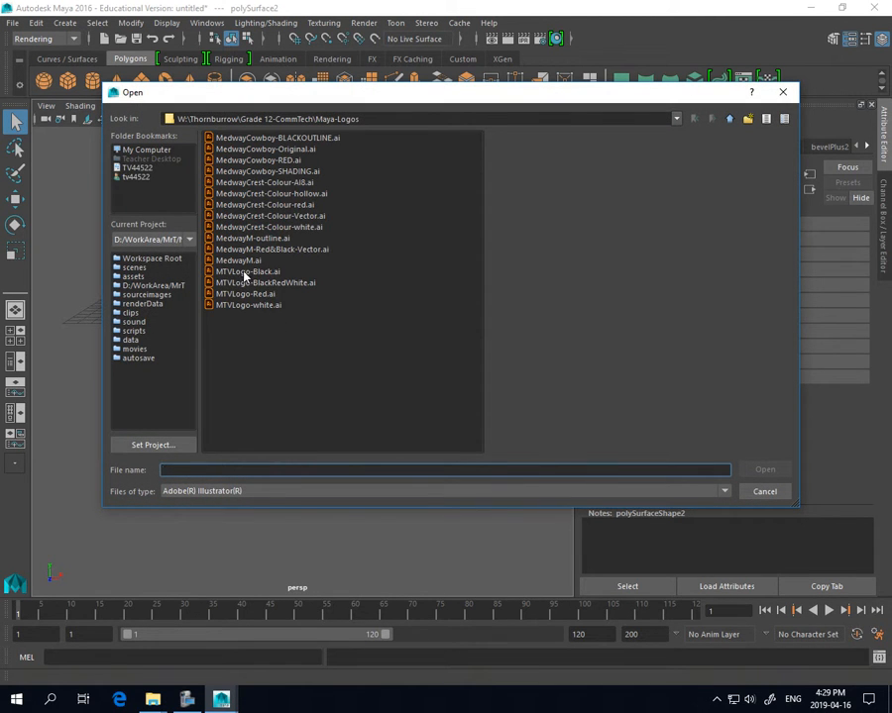
double_click(242, 273)
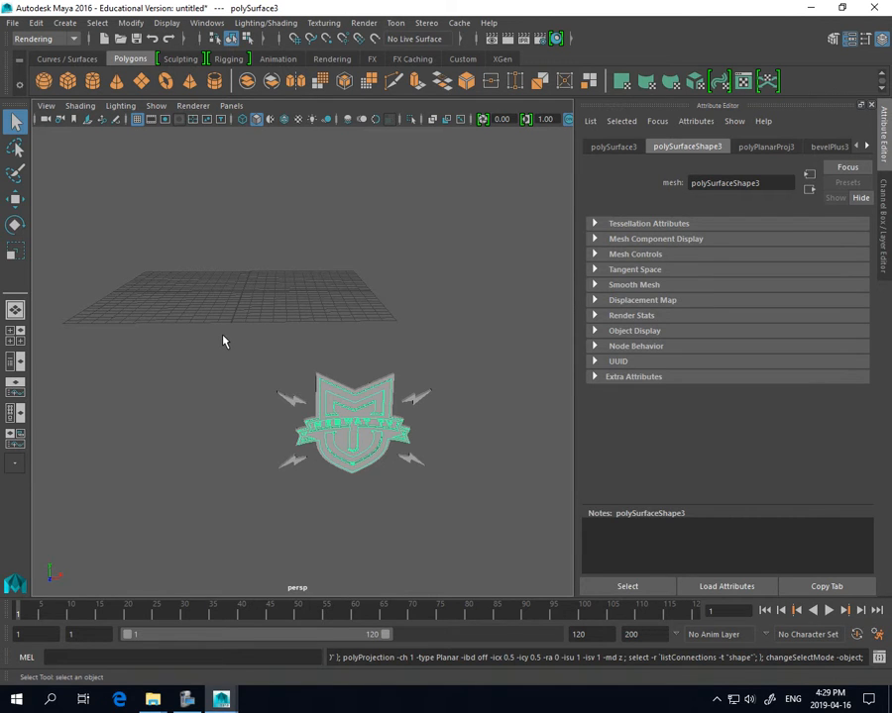
Select all the MEDWAY TV logo meshes together
left_click(14, 123)
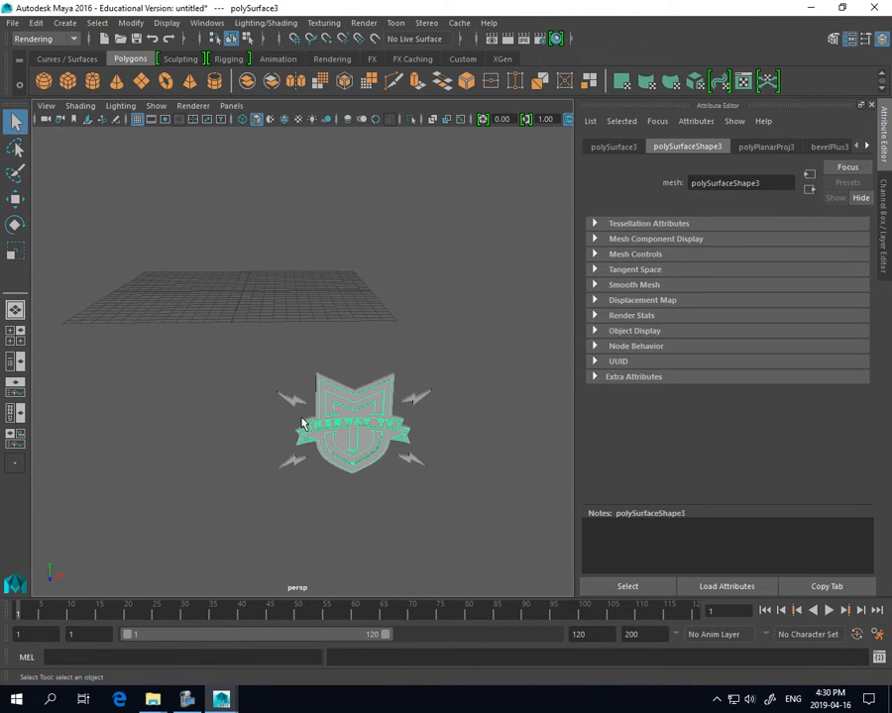
left_click(282, 395)
left_click_drag(253, 345, 461, 493)
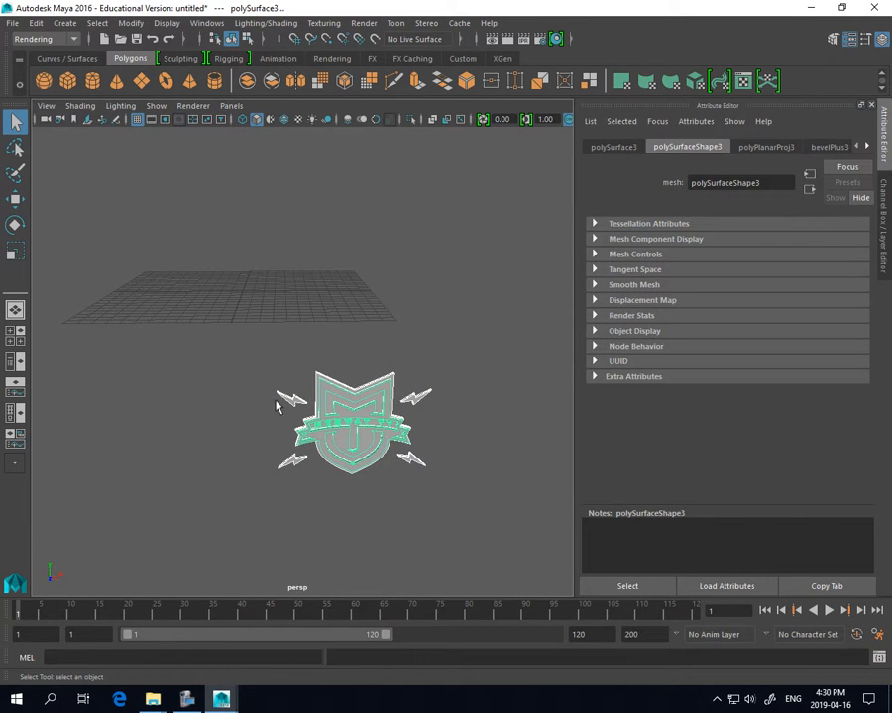
Raise the logo above the grid along Y, shift it left along X, and pan toward it
left_click(15, 199)
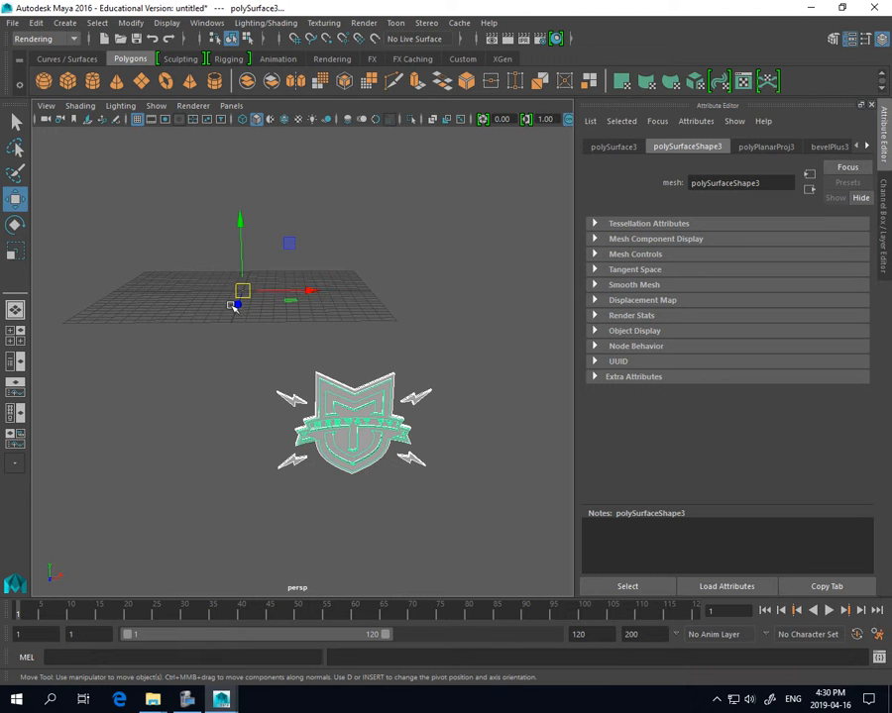
left_click_drag(243, 267, 255, 161)
scroll(247, 298, "down", 3)
scroll(246, 298, "down", 3)
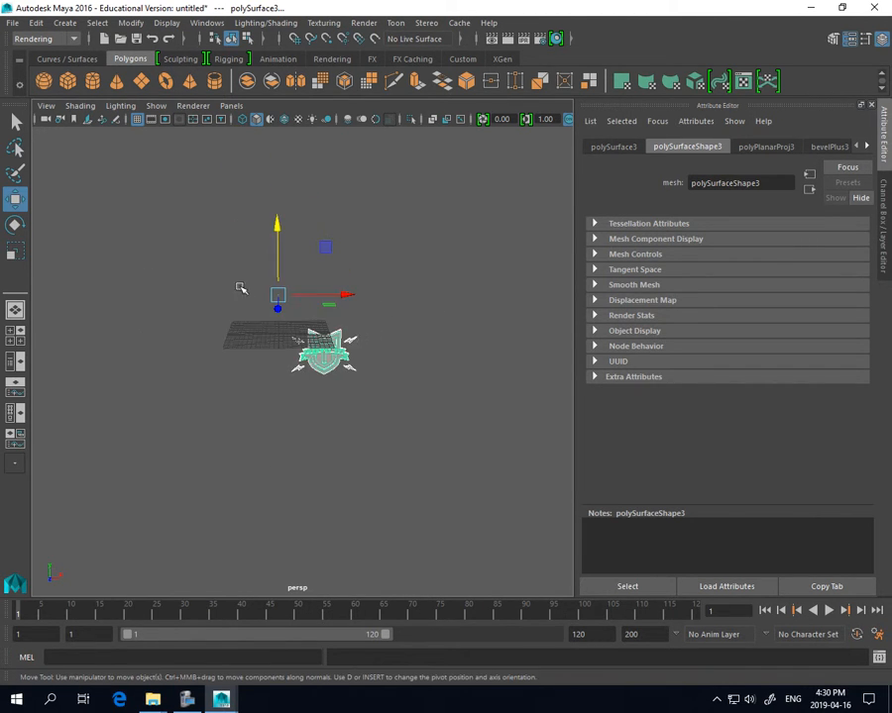
left_click_drag(276, 254, 277, 226)
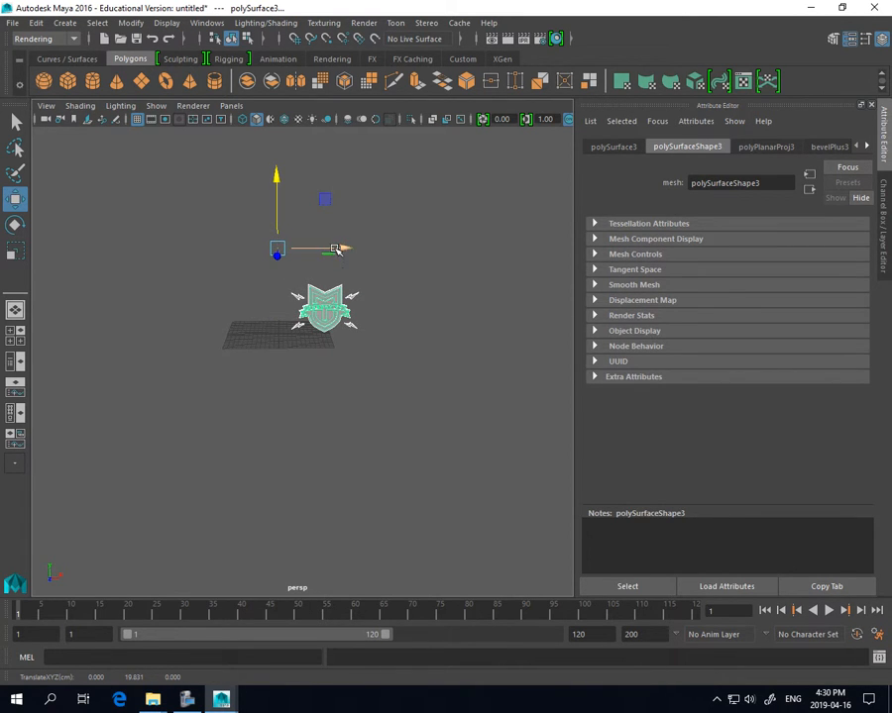
left_click_drag(341, 249, 290, 249)
scroll(261, 406, "up", 5)
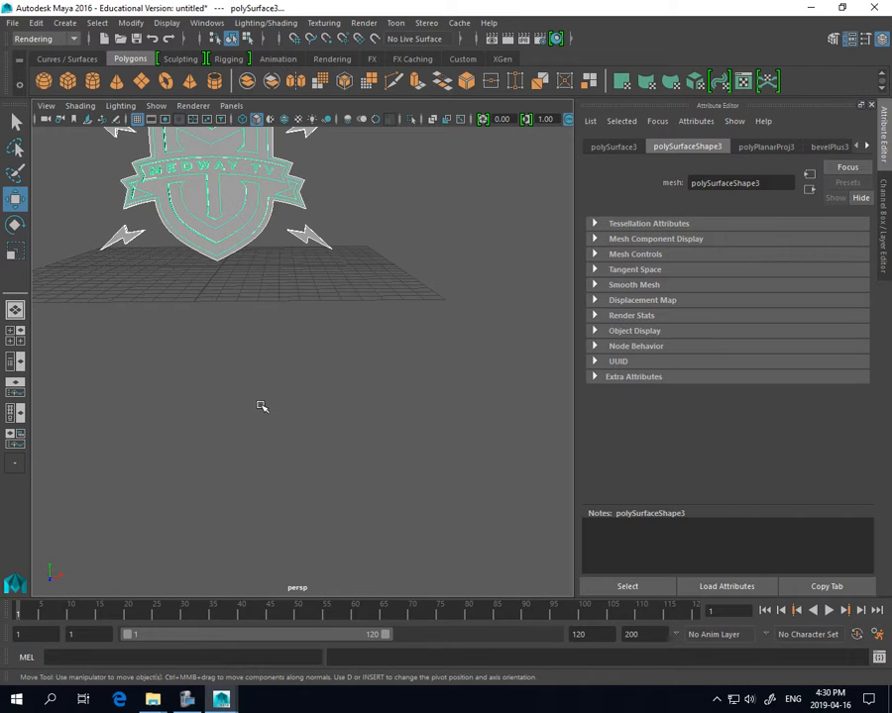
middle_click_drag(257, 304, 330, 434, "alt")
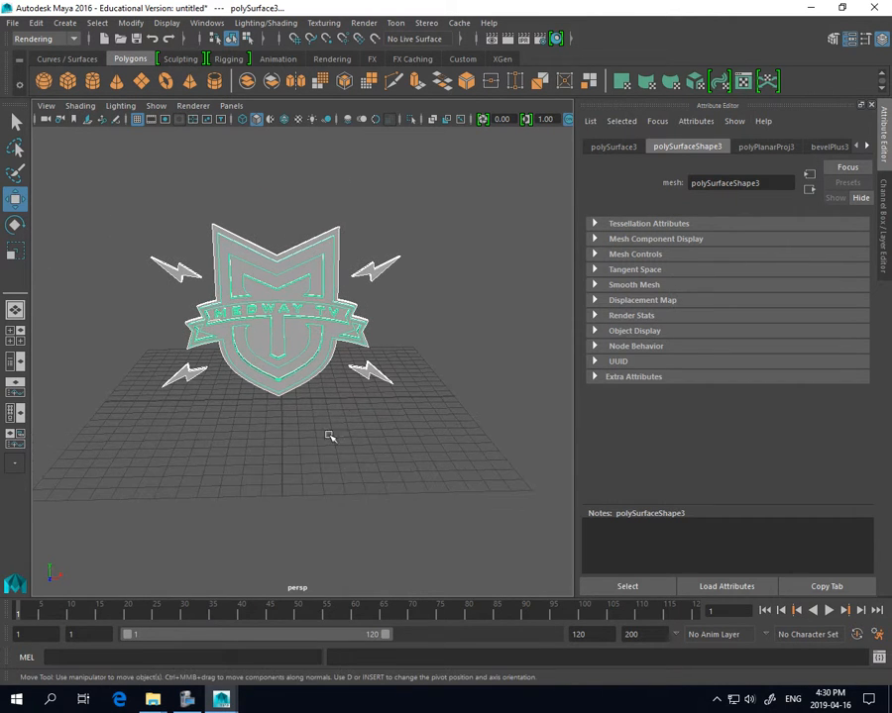
left_click(15, 120)
middle_click_drag(284, 365, 260, 358, "alt")
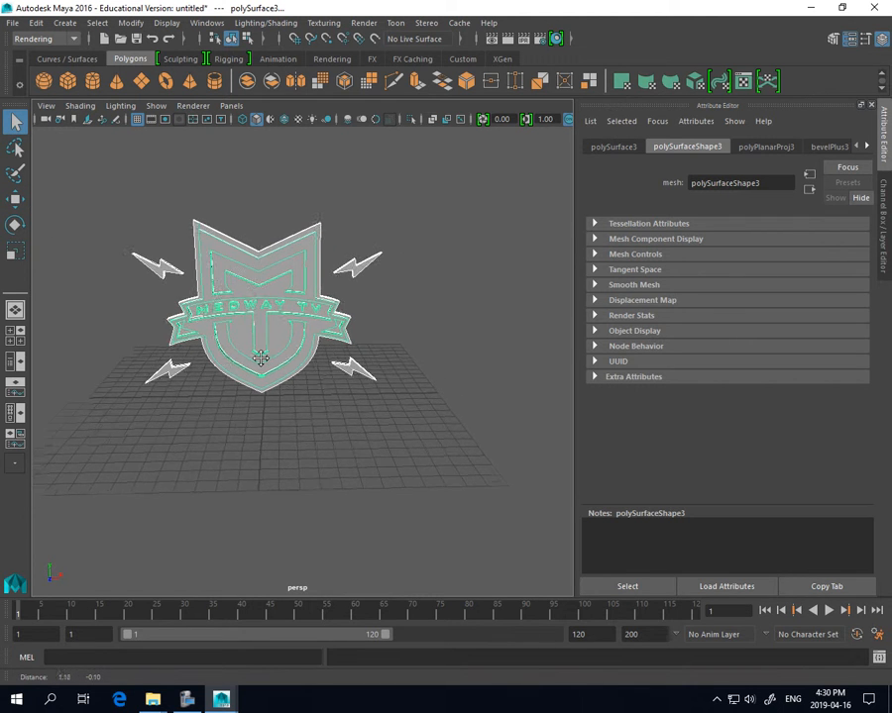
left_click_drag(260, 359, 211, 339, "alt")
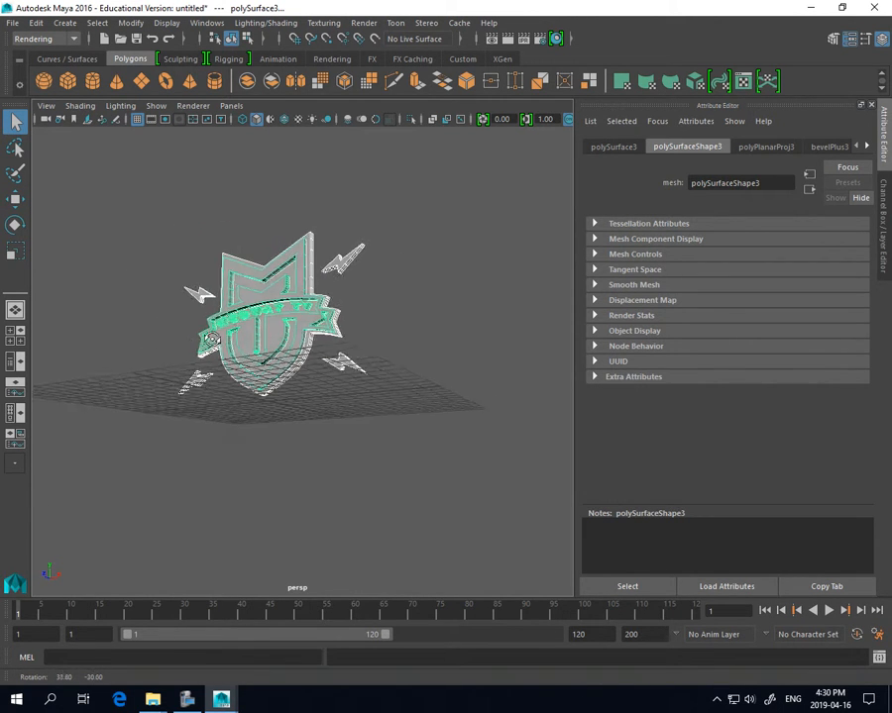
scroll(268, 352, "up", 3)
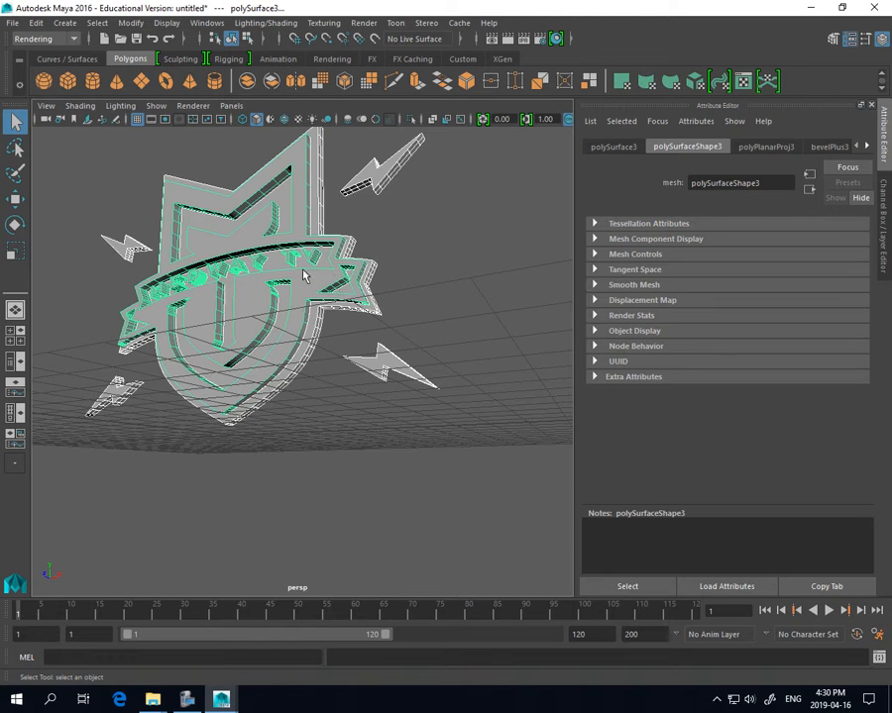
left_click(130, 160)
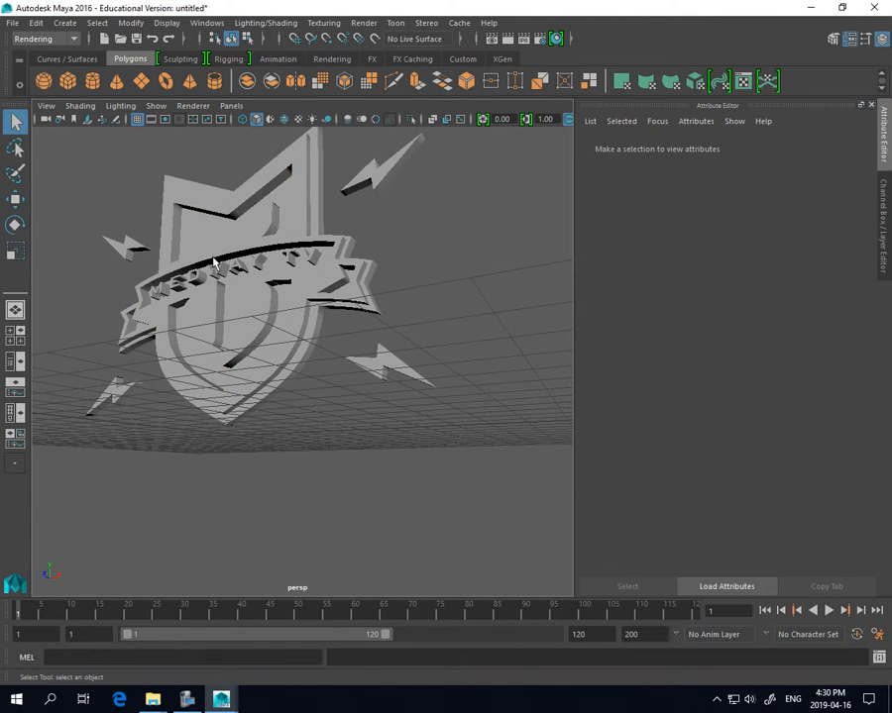
scroll(212, 260, "up", 5)
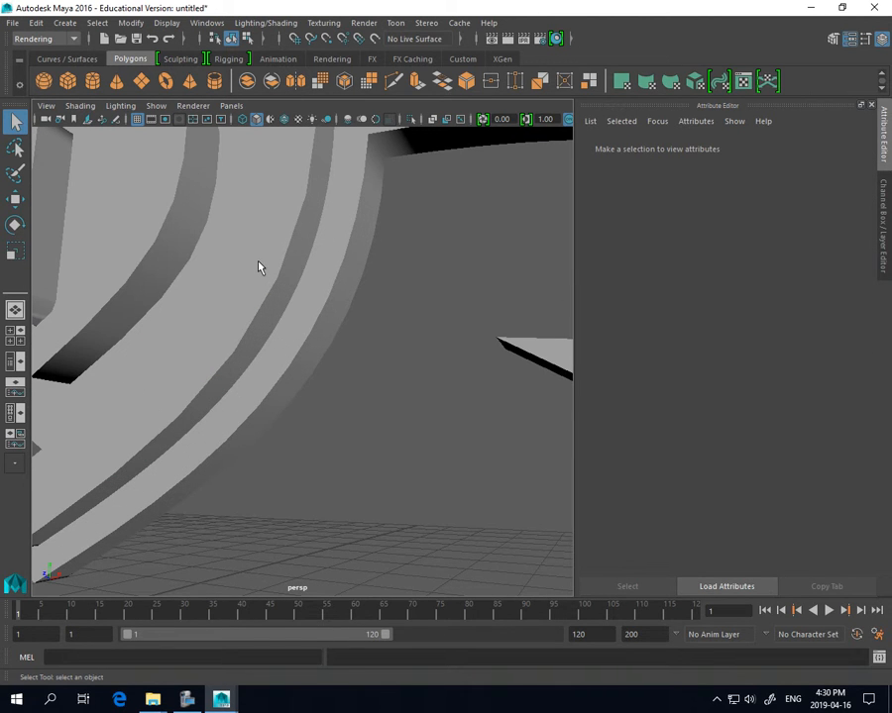
left_click_drag(258, 267, 289, 385, "alt")
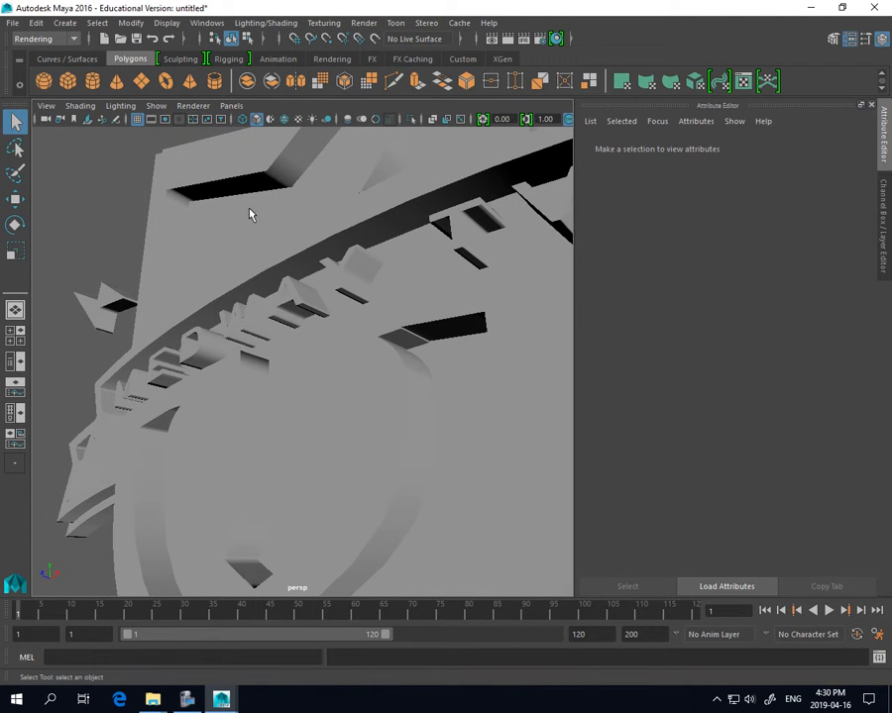
left_click_drag(334, 288, 315, 359, "alt")
scroll(425, 347, "down", 10)
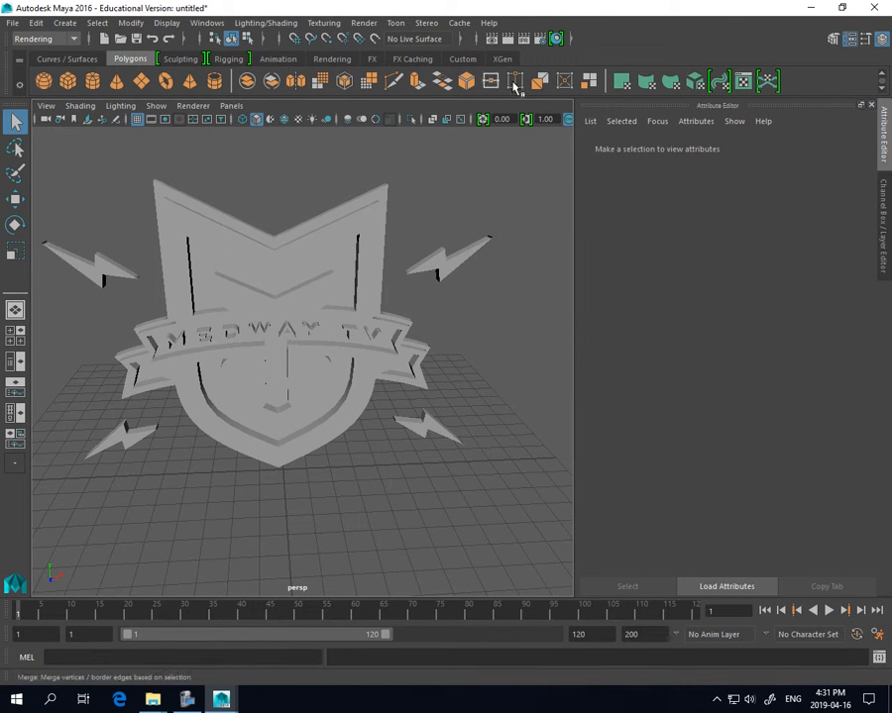
Open Hypershade and re-dock its Viewport panel beside the material browser
left_click(555, 39)
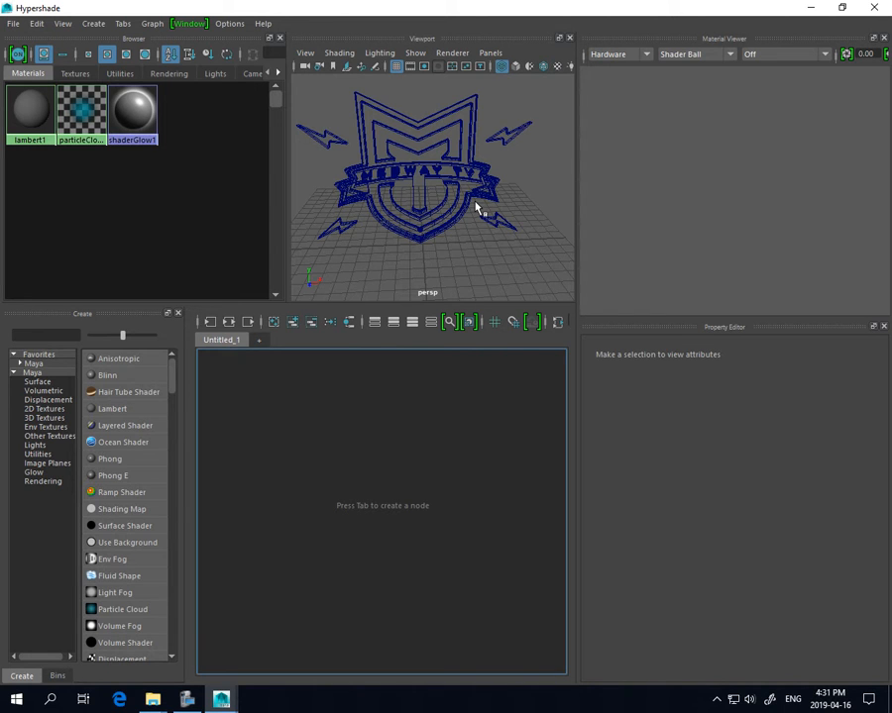
left_click(569, 38)
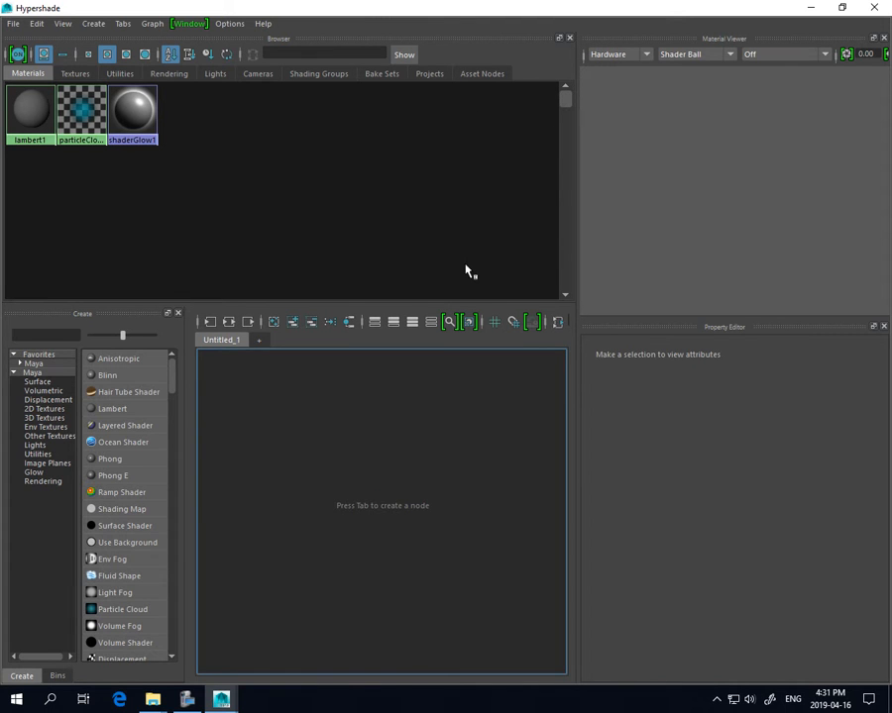
left_click(194, 26)
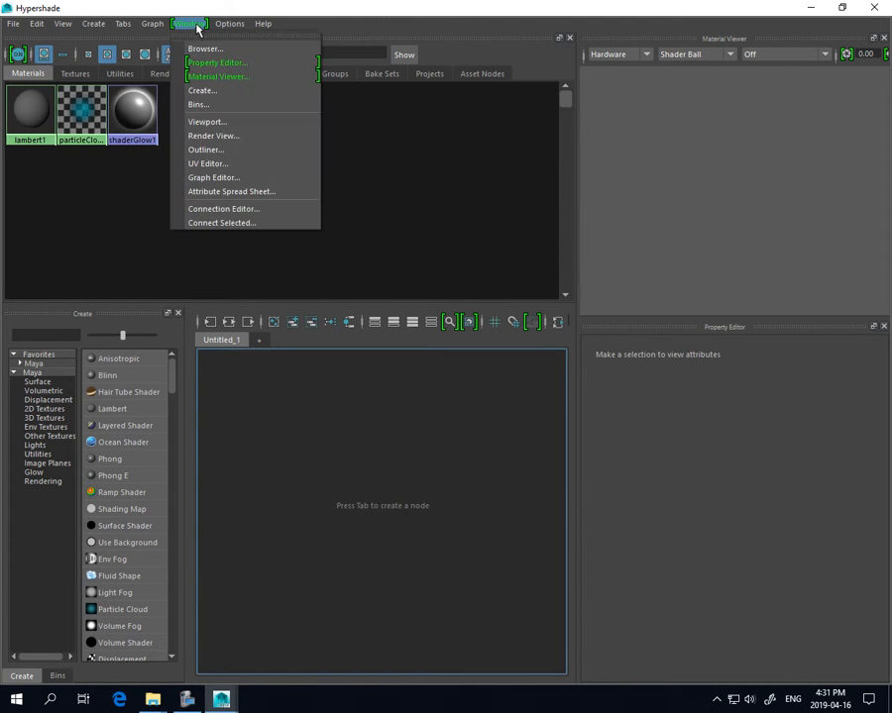
left_click(209, 123)
left_click_drag(263, 229, 495, 167)
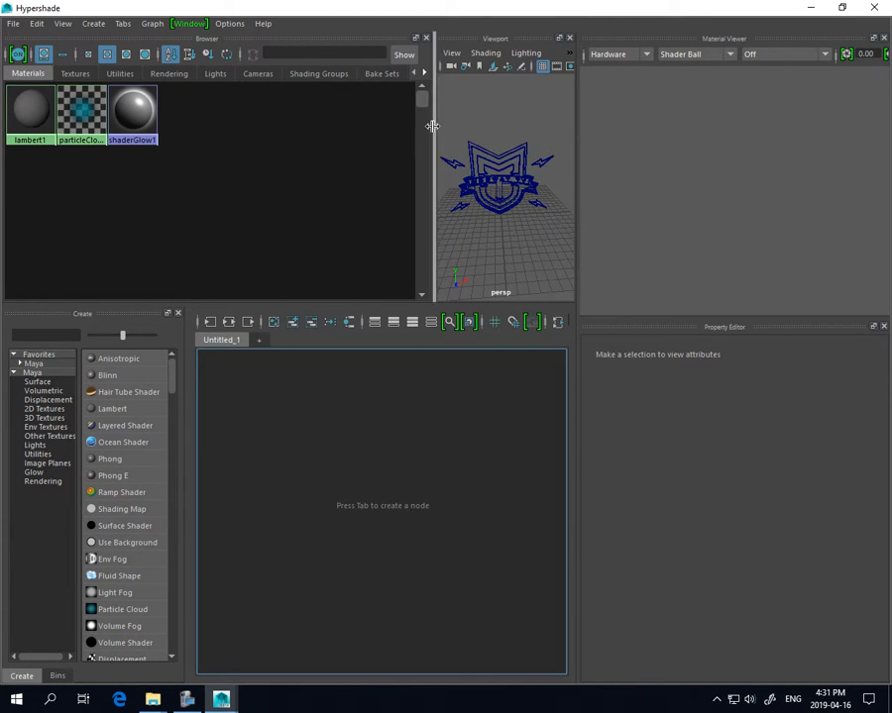
left_click_drag(433, 125, 290, 135)
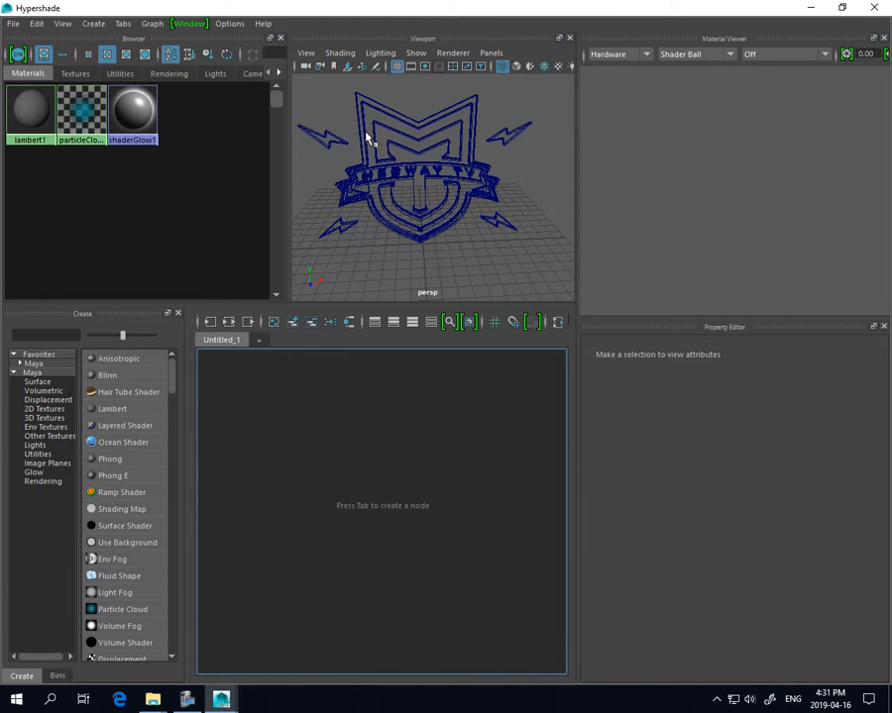
Show the logo smooth shaded at an angle and un-maximize the Hypershade window
left_click(516, 66)
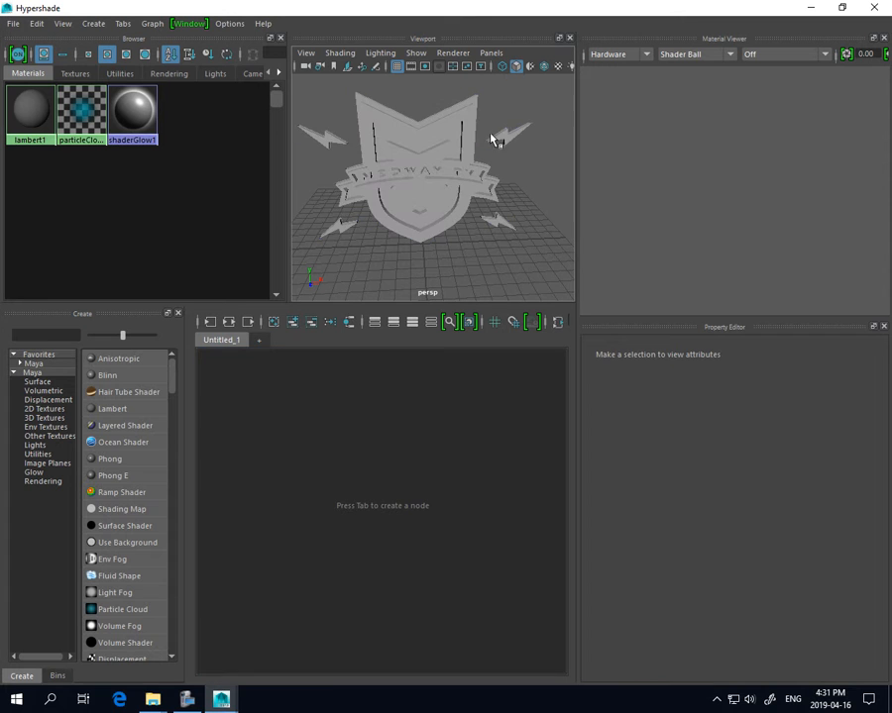
mouse_move(464, 168)
left_mouse_down("alt")
mouse_move(418, 167)
mouse_move(448, 140)
mouse_move(573, 175)
mouse_move(424, 186)
mouse_move(486, 139)
mouse_move(550, 177)
mouse_move(381, 192)
mouse_move(416, 160)
mouse_move(409, 156)
left_mouse_up("alt")
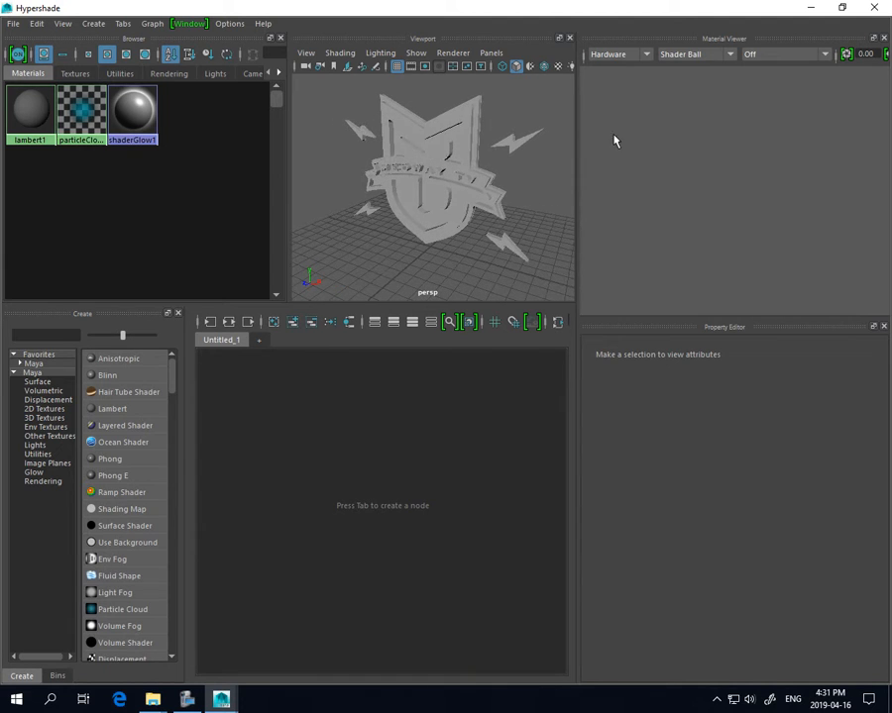
left_click_drag(755, 16, 776, 91)
mouse_move(745, 50)
left_mouse_down()
mouse_move(738, 43)
mouse_move(756, 39)
mouse_move(747, 44)
left_mouse_up()
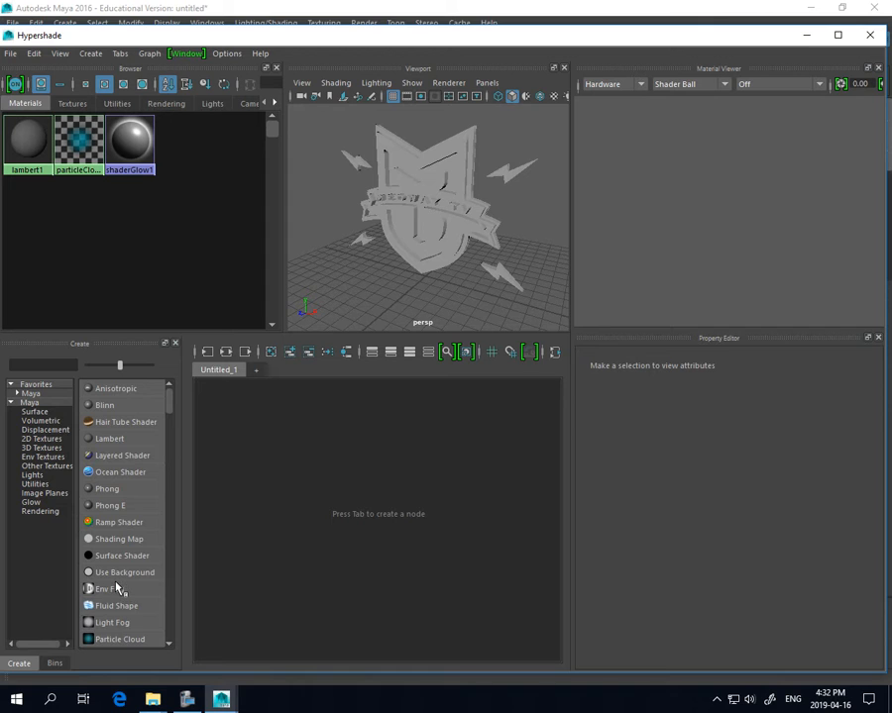
scroll(112, 587, "down", 3)
scroll(115, 588, "up", 3)
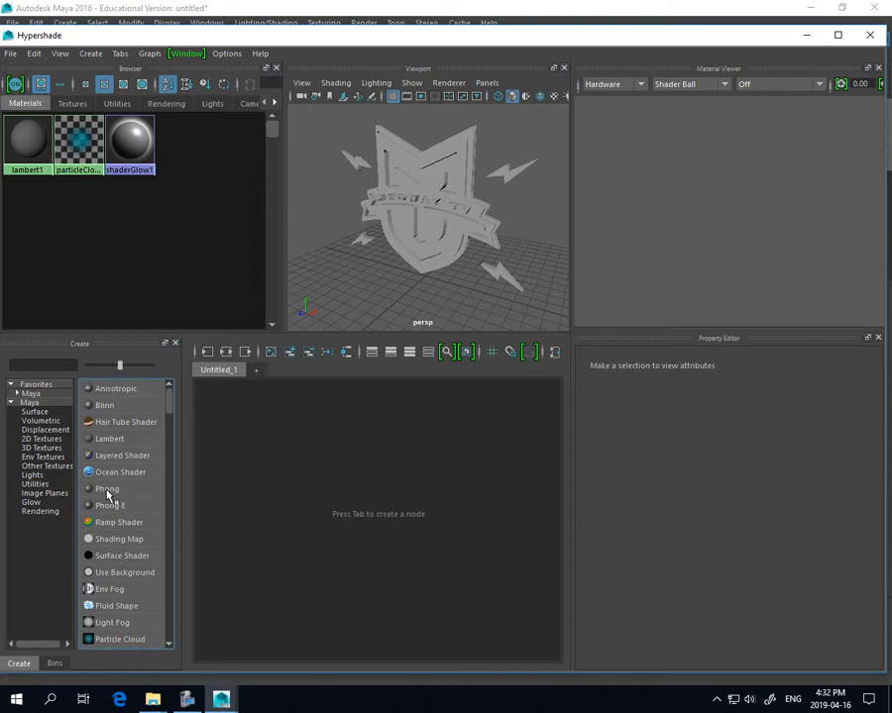
Add a Blinn material and rename blinn1 to 'red'
left_click(103, 405)
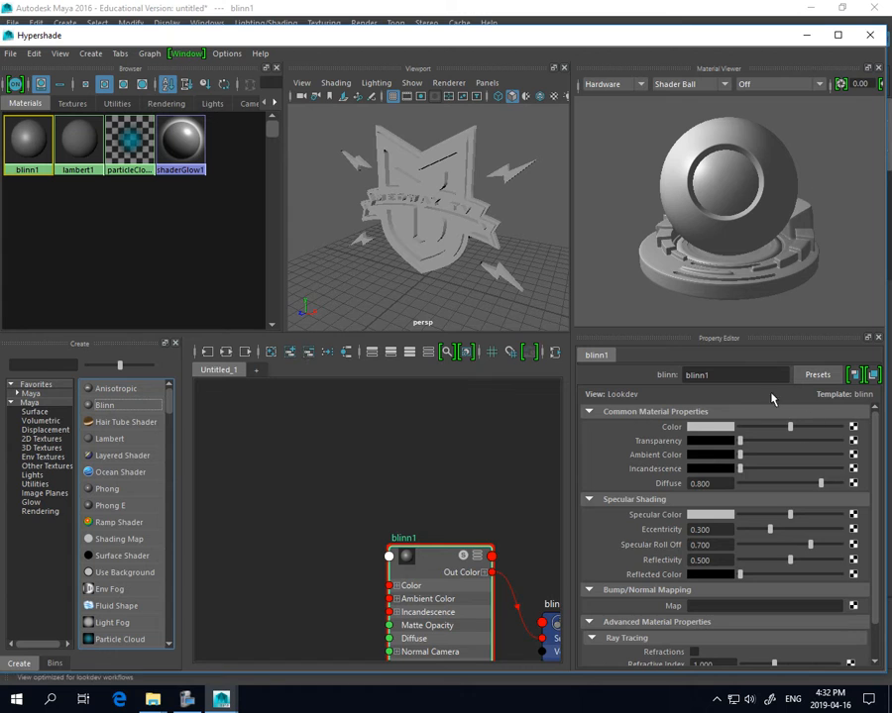
left_click_drag(727, 378, 606, 378)
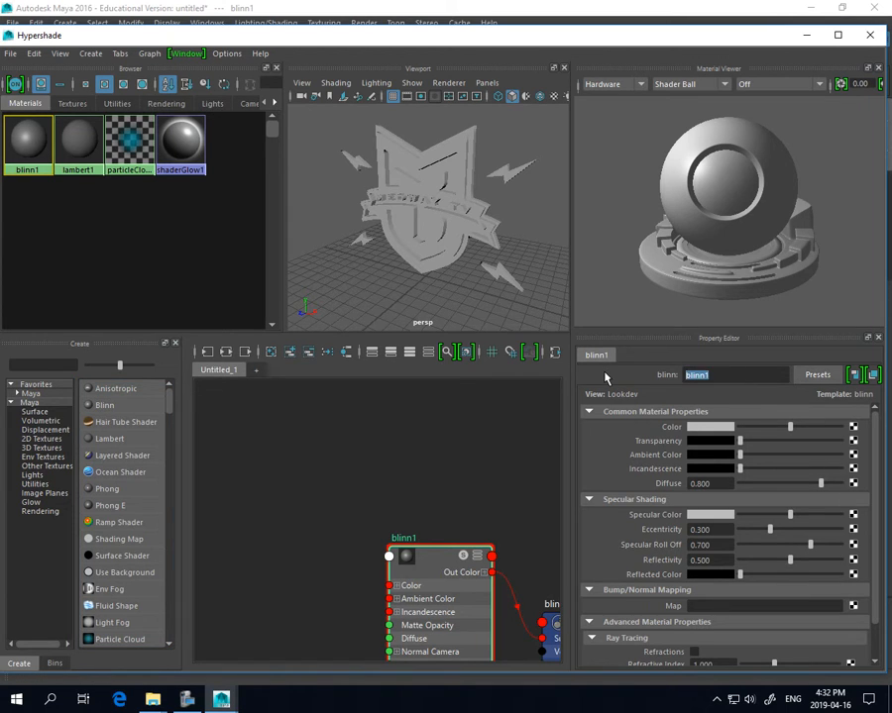
type("red")
key("Return")
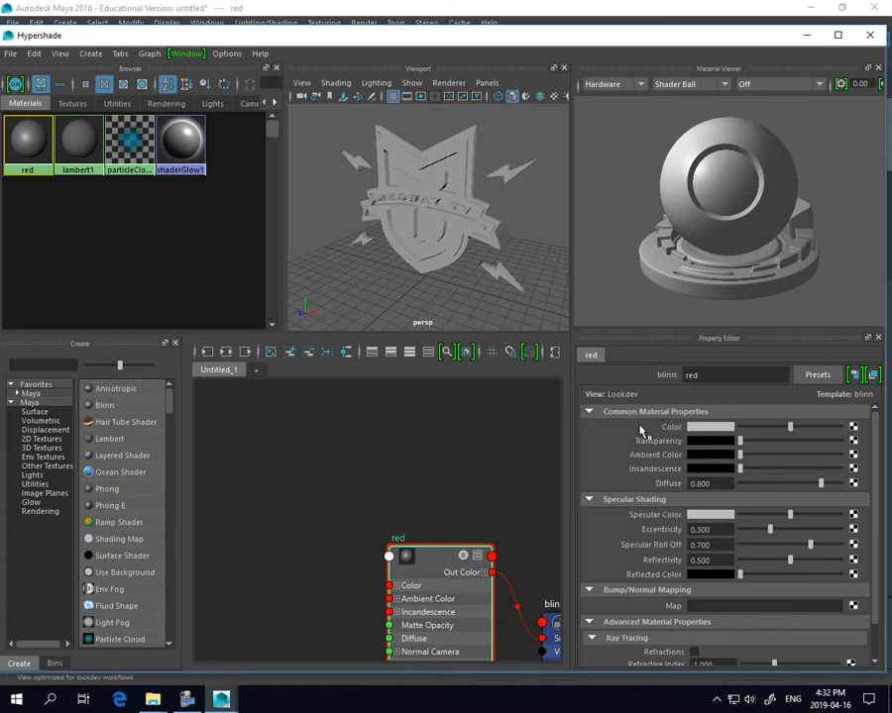
Make the material colour red and preview it on the Cloth and Ocean shapes
left_click(709, 427)
left_click(601, 405)
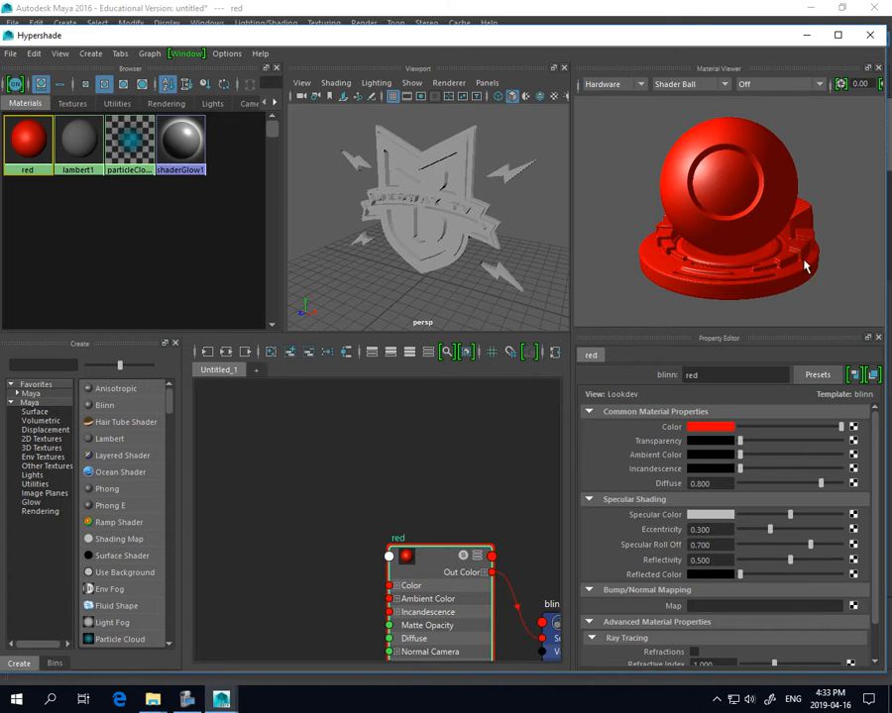
left_click(724, 84)
left_click(697, 120)
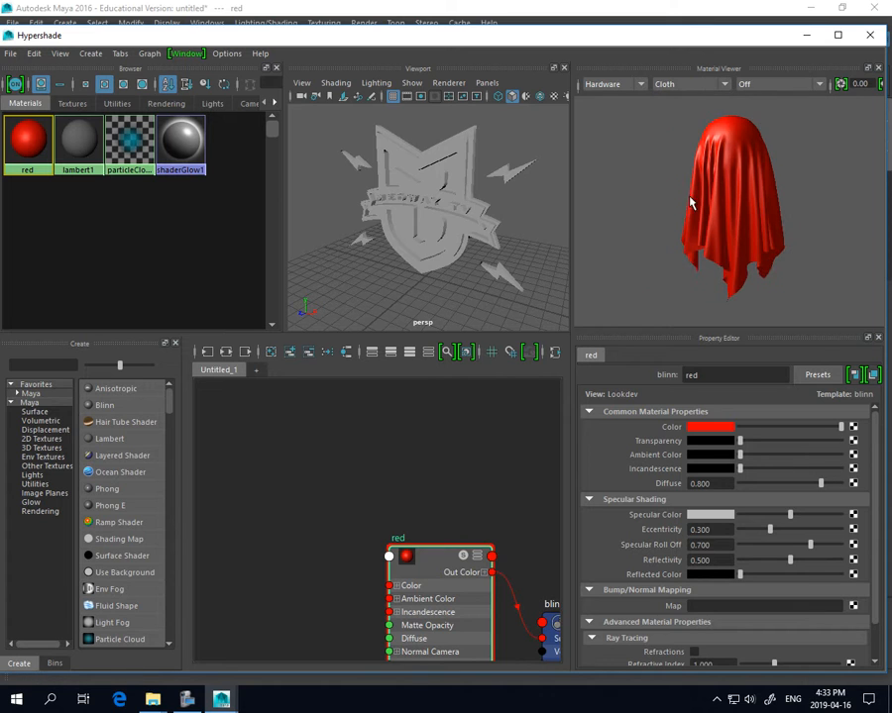
left_click(729, 84)
left_click(682, 142)
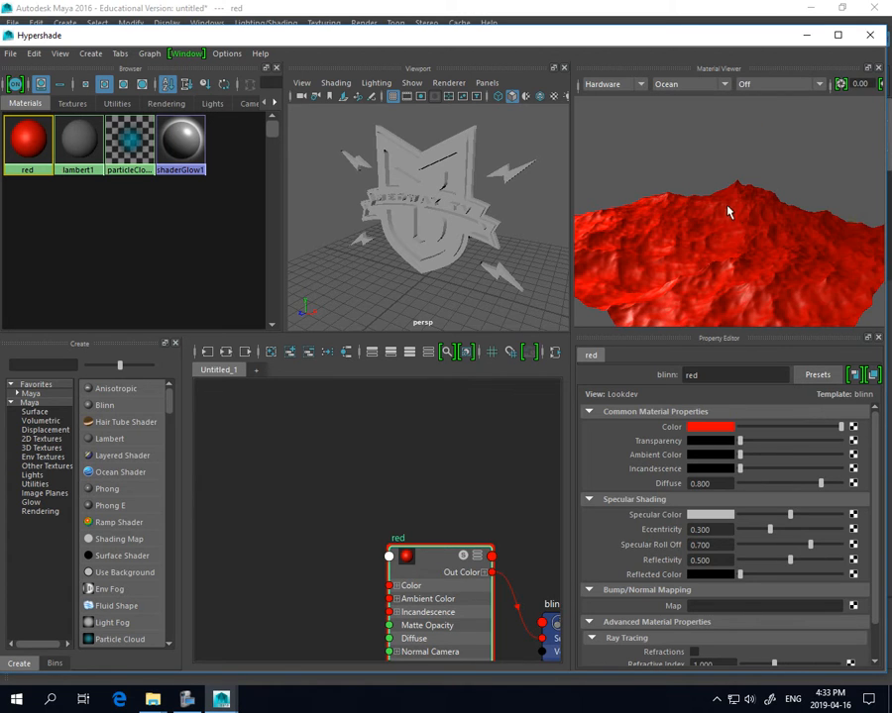
Return the preview to Shader Ball, set specular colour white and reflectivity 0.538
left_click(727, 85)
left_click(714, 96)
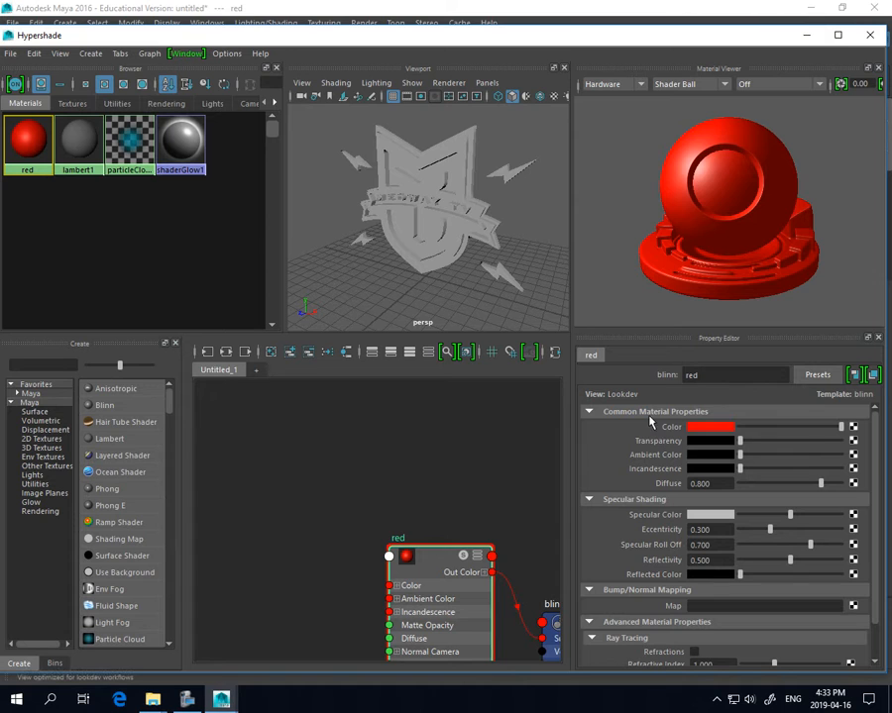
left_click_drag(785, 517, 810, 496)
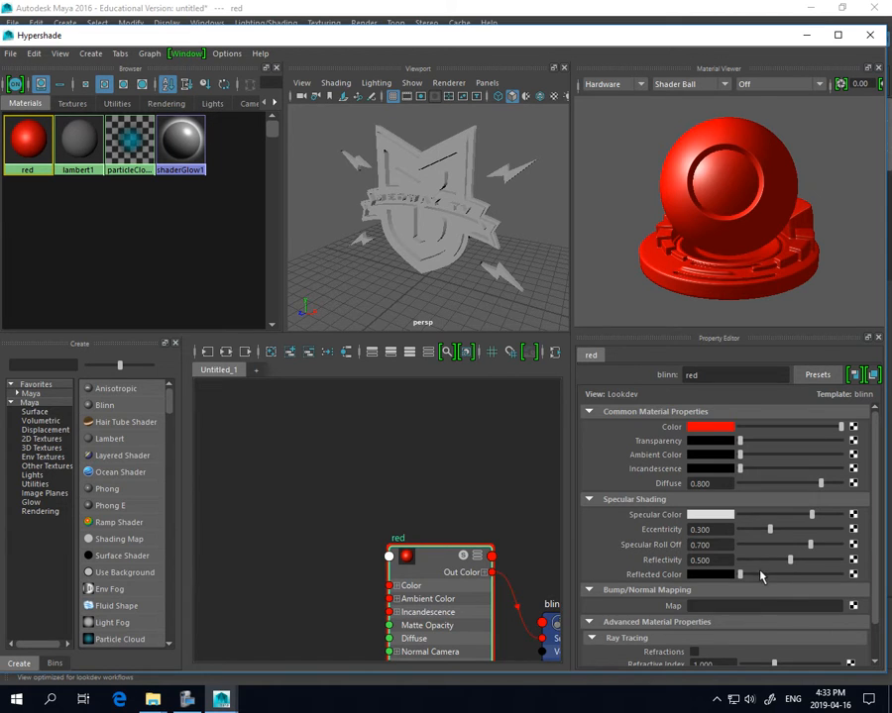
mouse_move(790, 561)
left_mouse_down()
mouse_move(804, 560)
mouse_move(726, 562)
mouse_move(850, 567)
mouse_move(793, 562)
left_mouse_up()
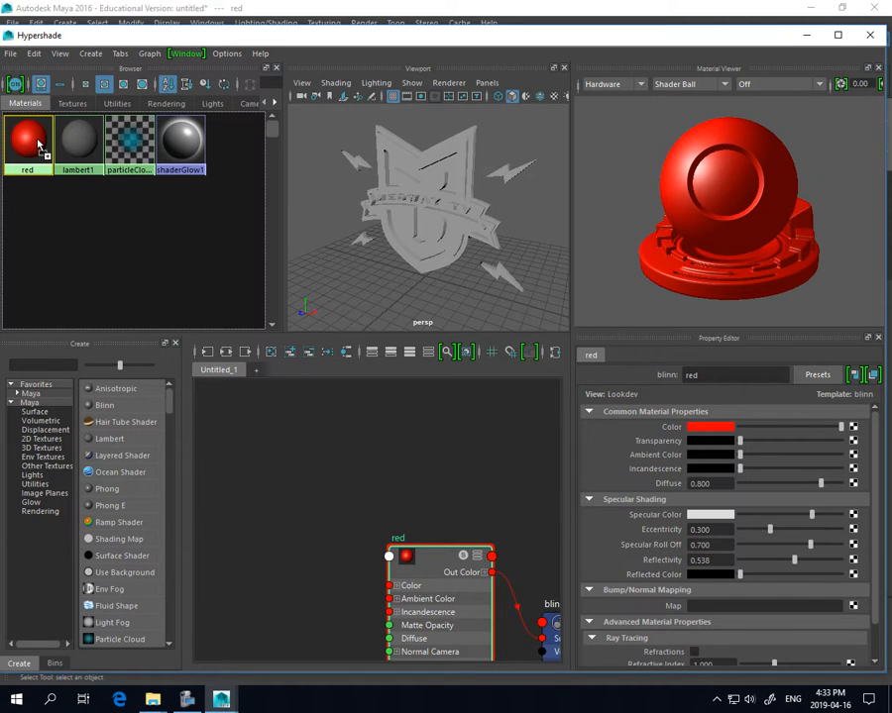
Drag the red swatch onto the shield border and lightning bolts, then deselect it
middle_click_drag(62, 235, 432, 240)
middle_click_drag(477, 211, 347, 187)
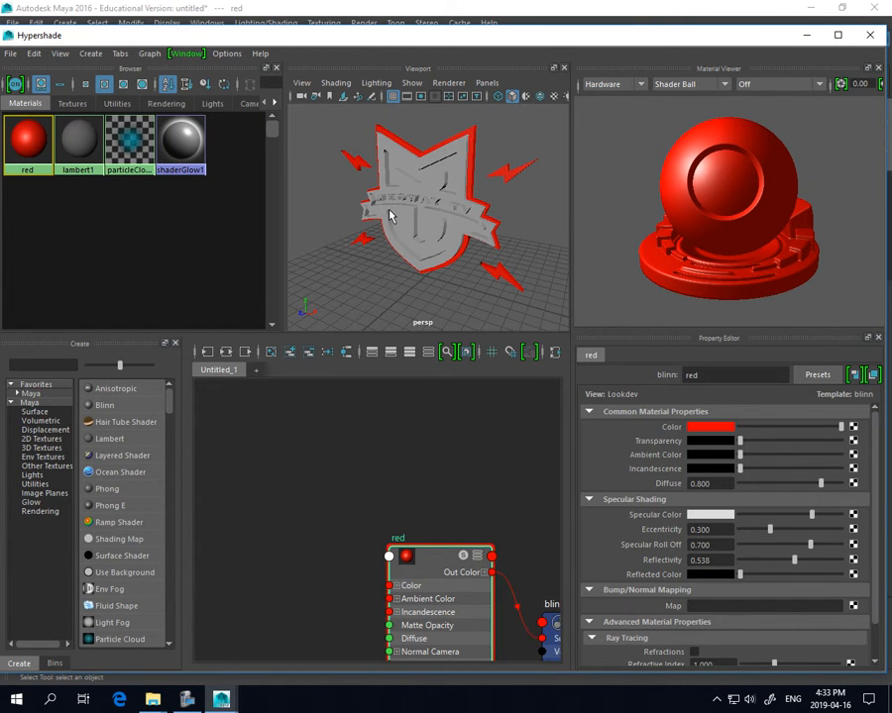
left_click(327, 451)
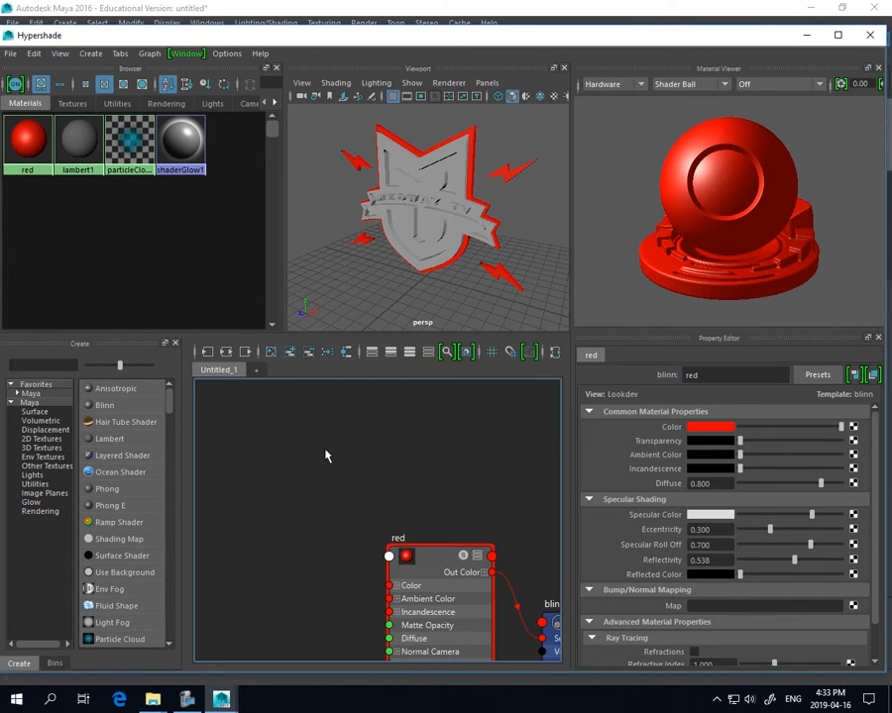
Add a new Blinn material and rename it 'black'
left_click(104, 405)
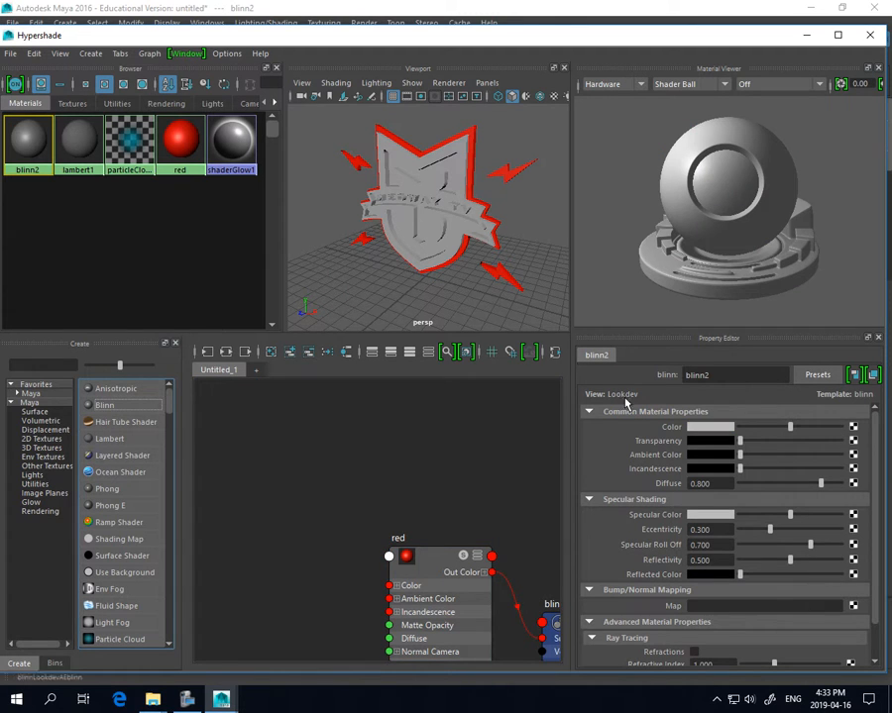
left_click_drag(711, 376, 656, 380)
type("black")
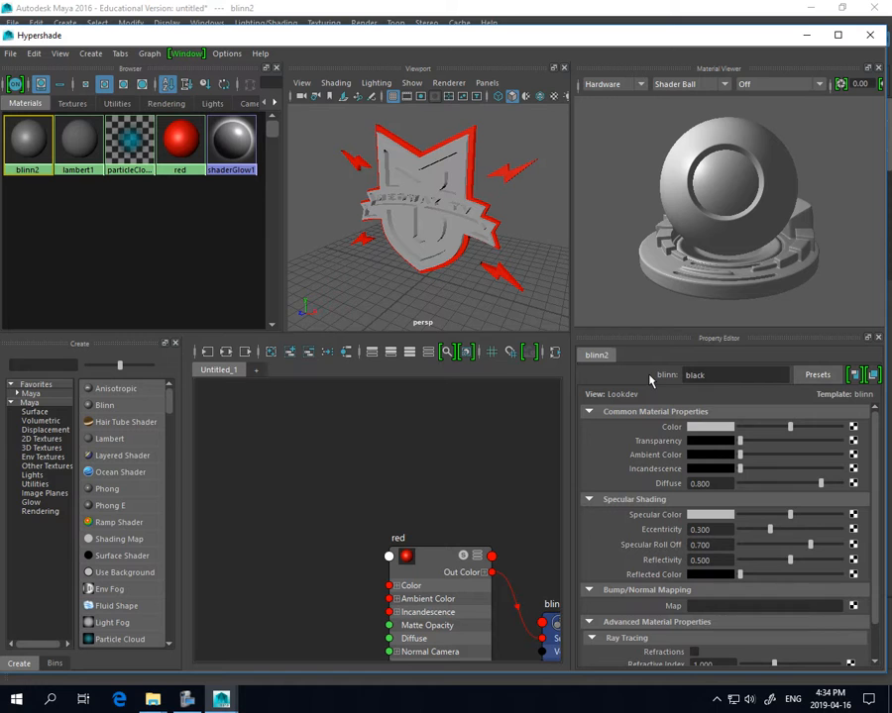
key("Return")
Set the black material's colour to near-black, V about 0.007
left_click(699, 428)
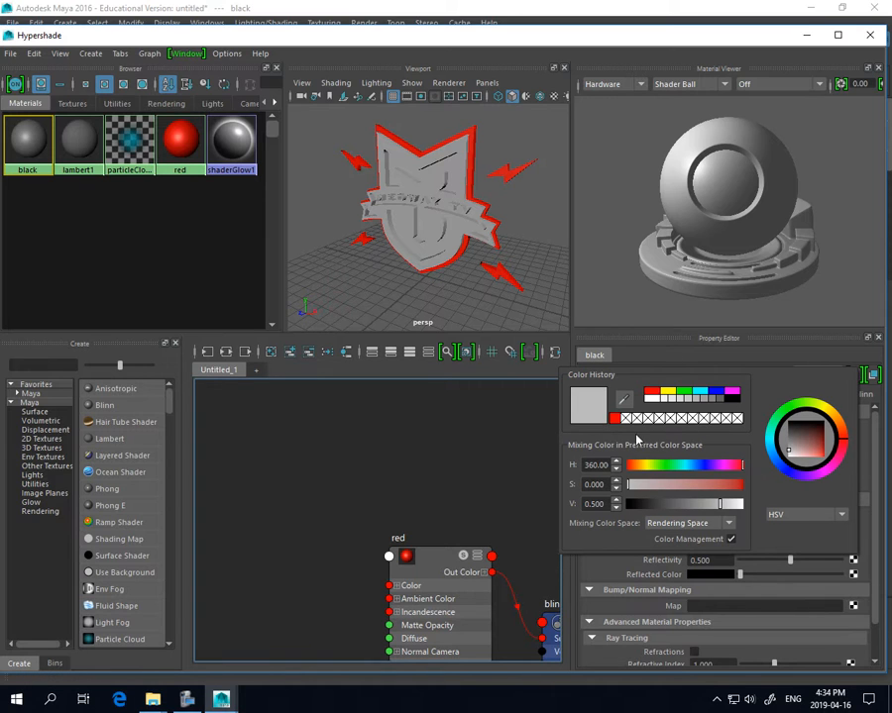
left_click(732, 398)
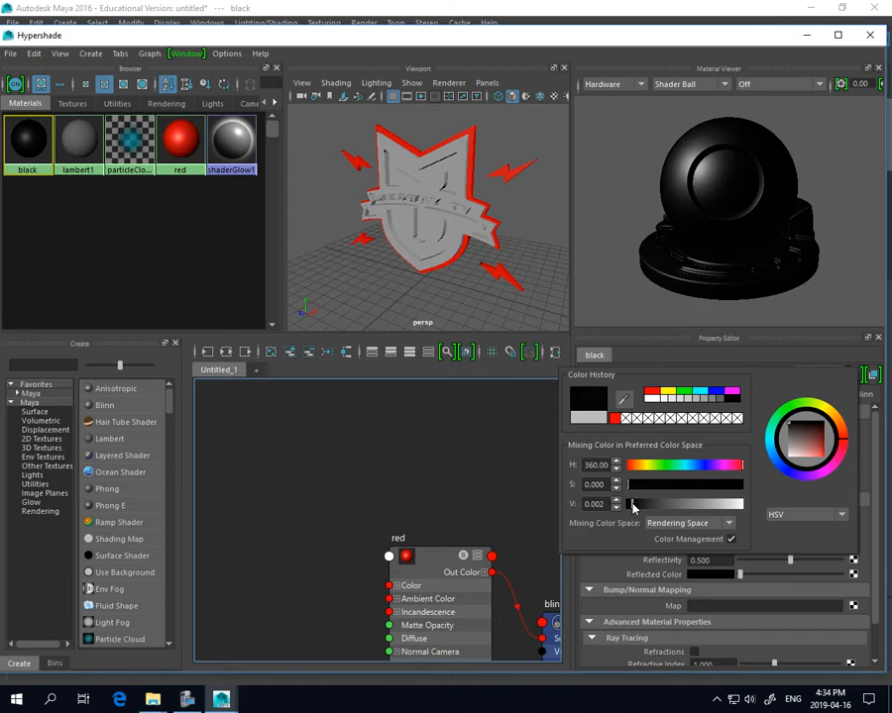
mouse_move(629, 504)
left_mouse_down()
mouse_move(662, 504)
mouse_move(633, 505)
left_mouse_up()
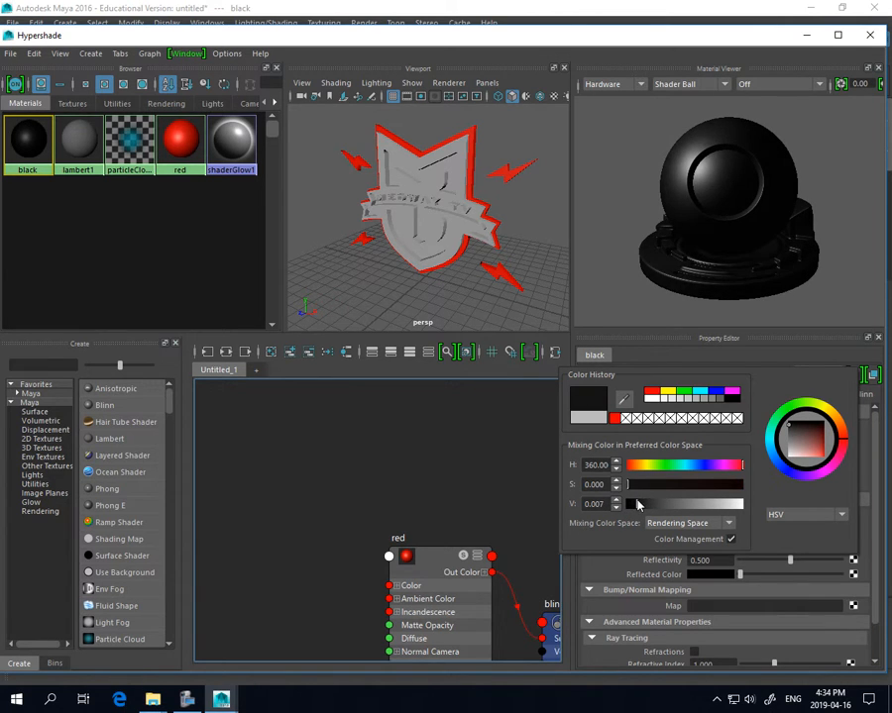
left_click(520, 478)
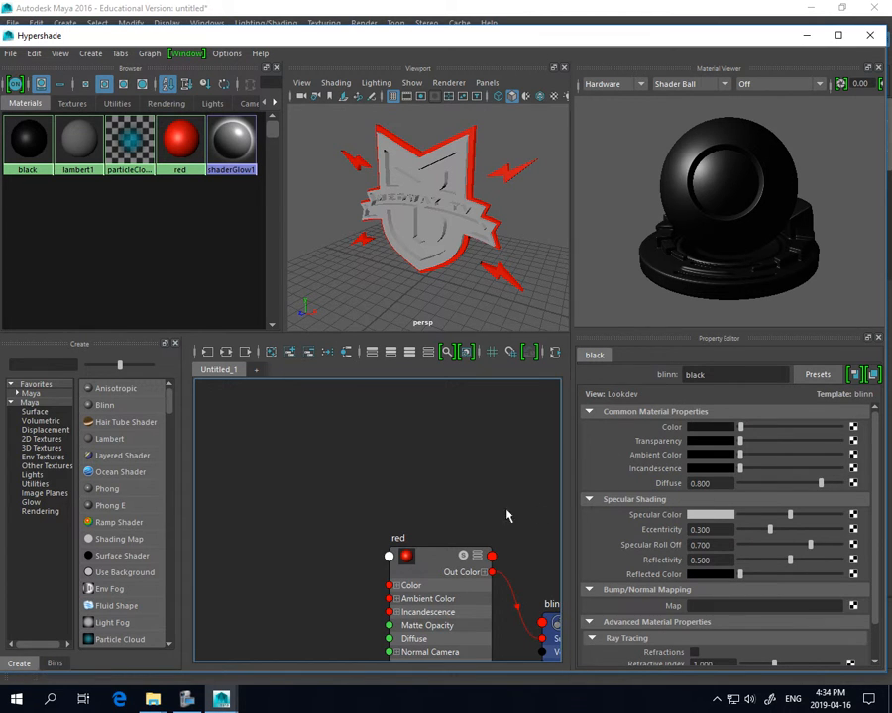
Create a Blinn named 'white' with V 0.767; apply it to the lettering and black to the shield face
left_click(99, 404)
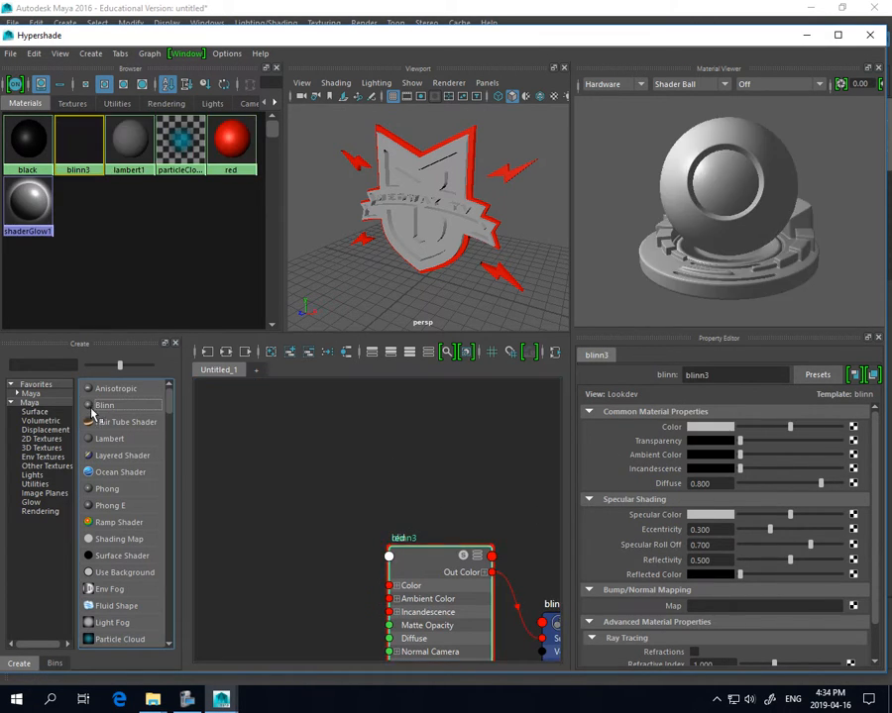
double_click(691, 377)
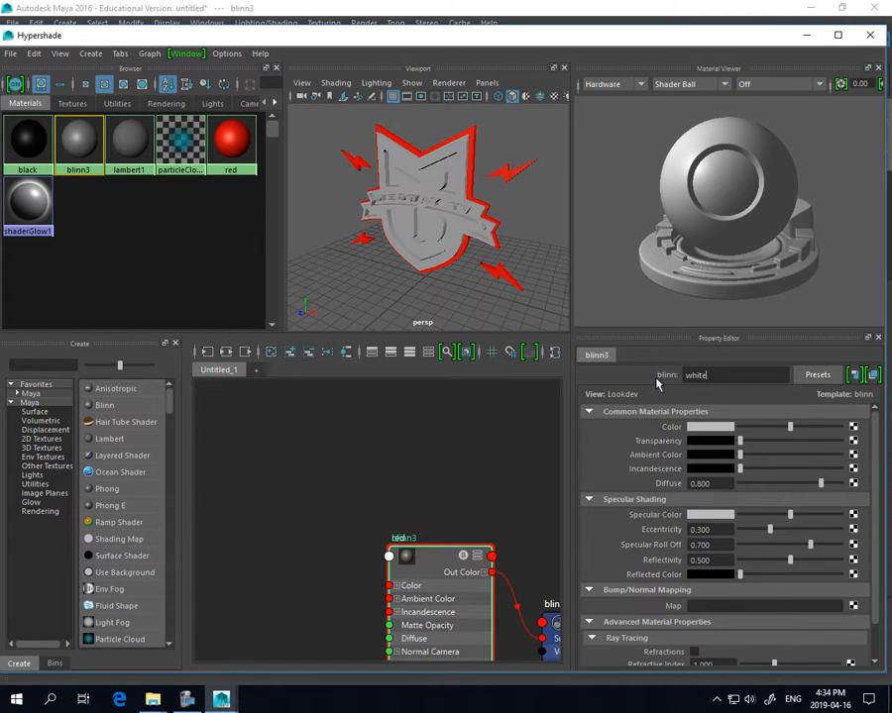
key("Return")
left_click(706, 427)
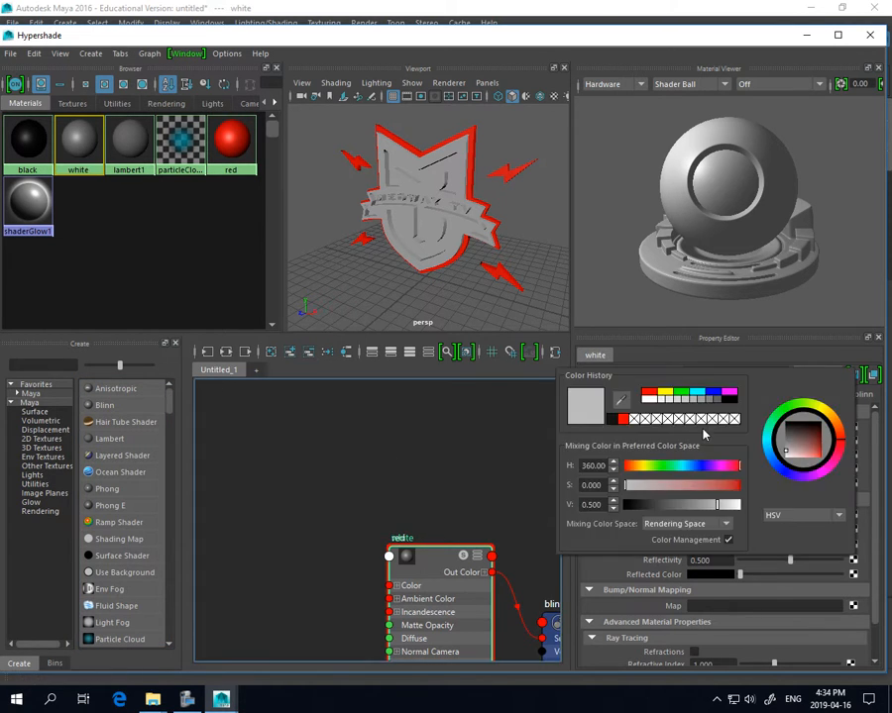
left_click_drag(720, 508, 731, 506)
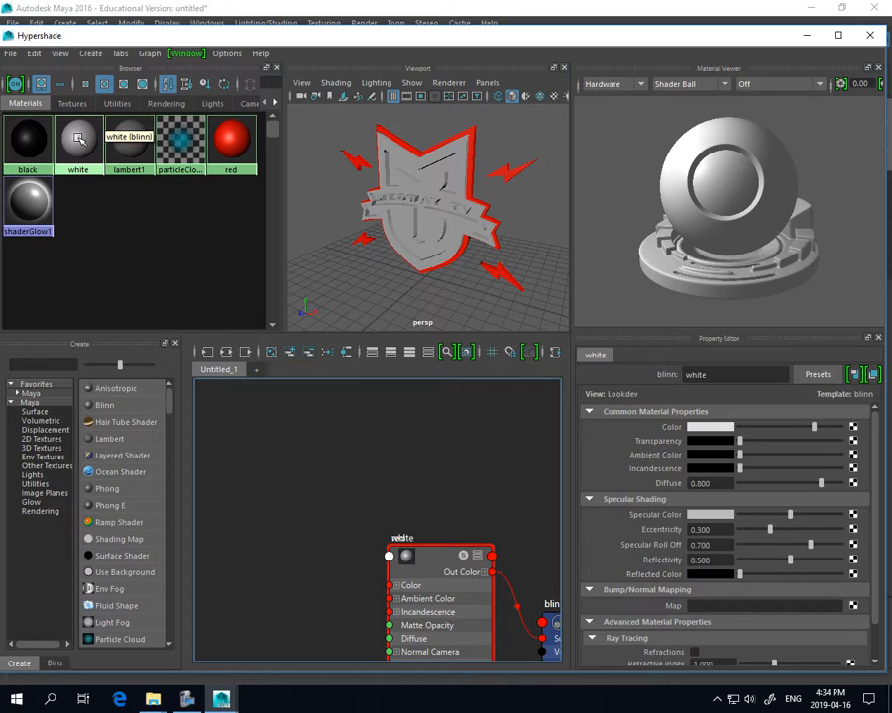
middle_click_drag(78, 138, 428, 265)
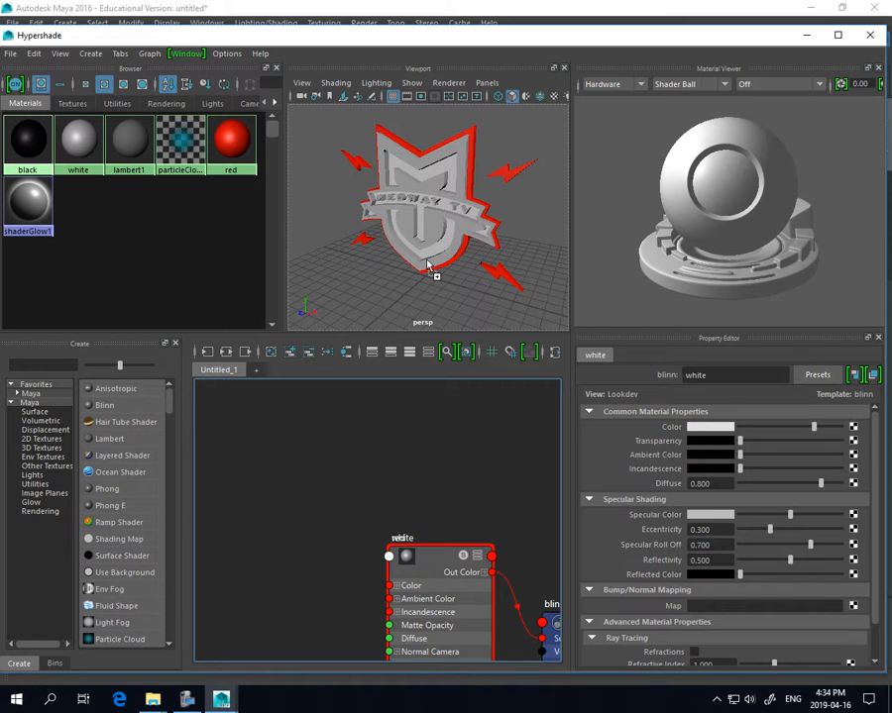
middle_click_drag(428, 266, 428, 265)
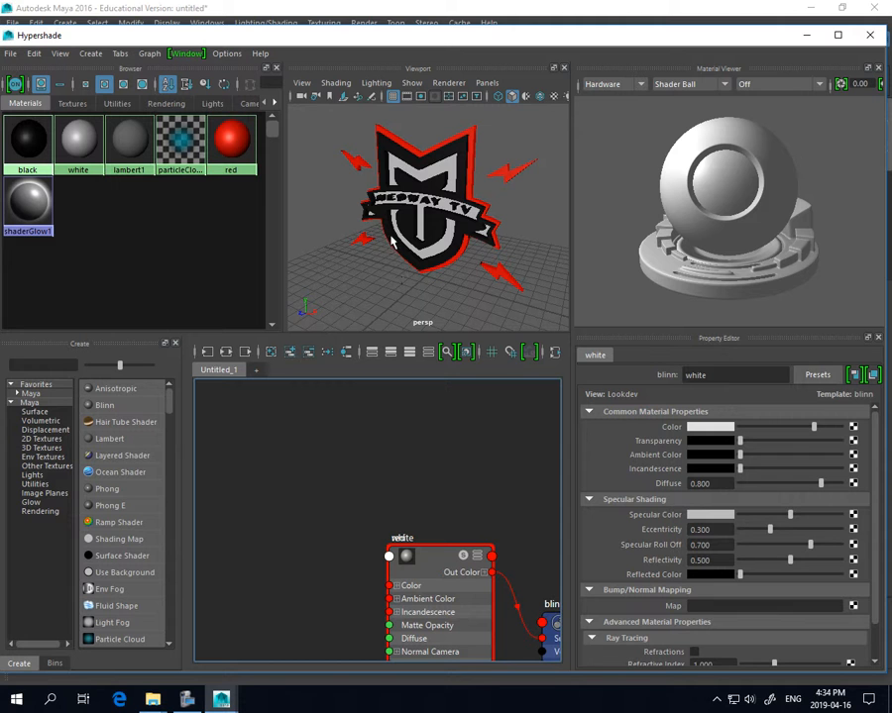
Close Hypershade and tumble and zoom around the logo from behind, low and front angles
left_click(870, 35)
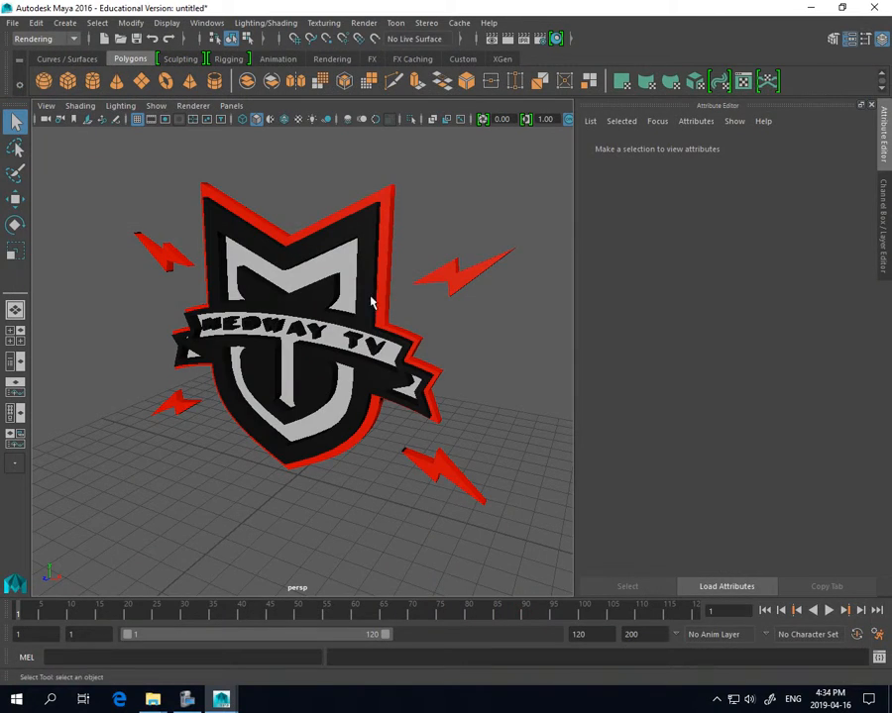
left_click_drag(207, 330, 224, 303, "alt")
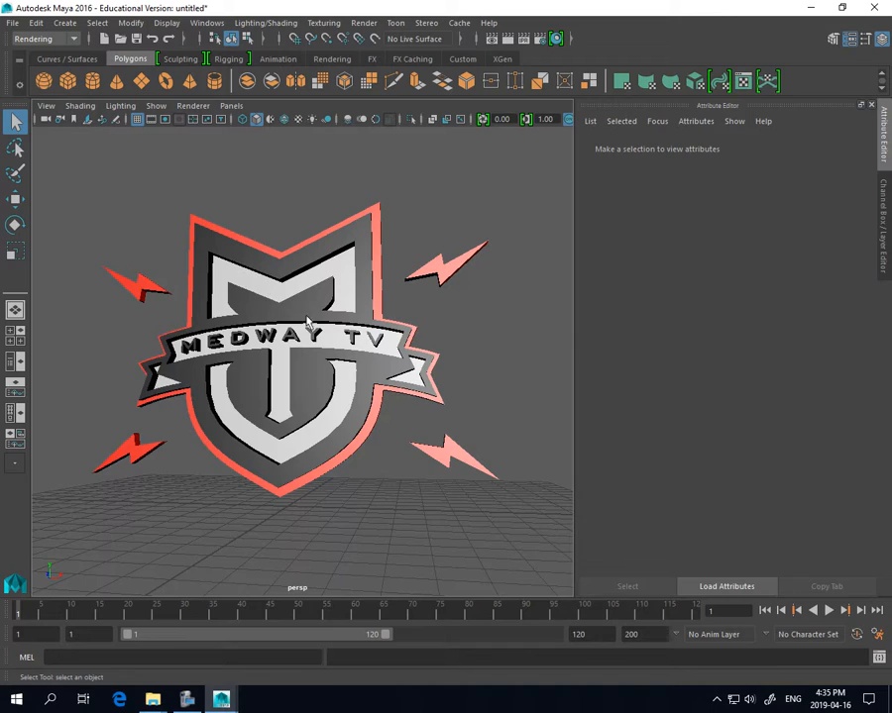
mouse_move(346, 355)
left_mouse_down("alt")
mouse_move(319, 346)
mouse_move(430, 316)
mouse_move(496, 328)
mouse_move(455, 362)
mouse_move(322, 361)
mouse_move(387, 328)
mouse_move(474, 349)
mouse_move(489, 375)
mouse_move(358, 396)
mouse_move(363, 366)
mouse_move(473, 397)
mouse_move(507, 379)
mouse_move(354, 381)
mouse_move(348, 355)
left_mouse_up("alt")
scroll(321, 346, "up", 9)
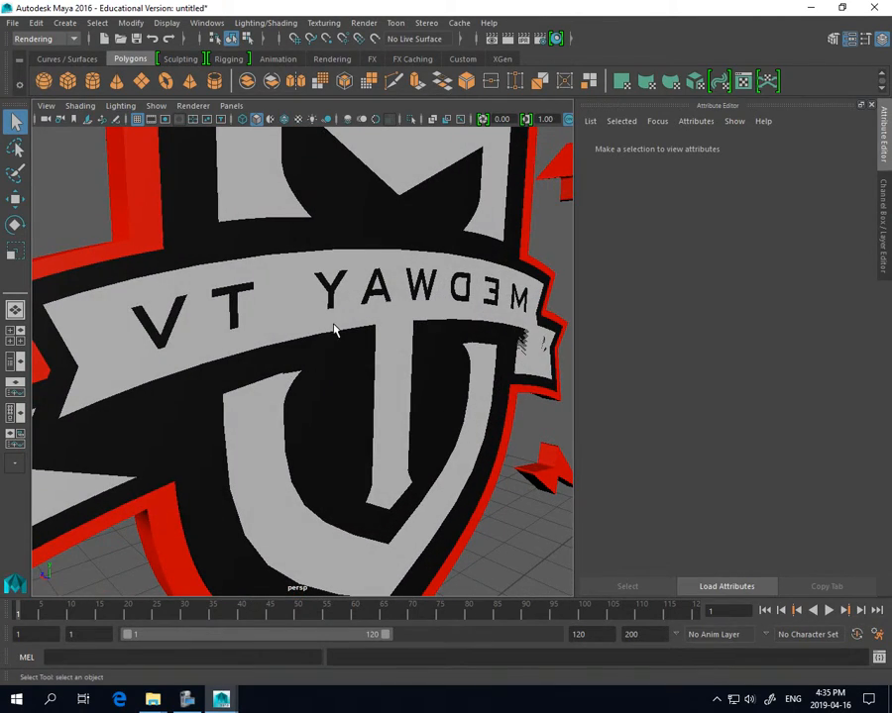
left_click_drag(222, 337, 430, 339, "alt")
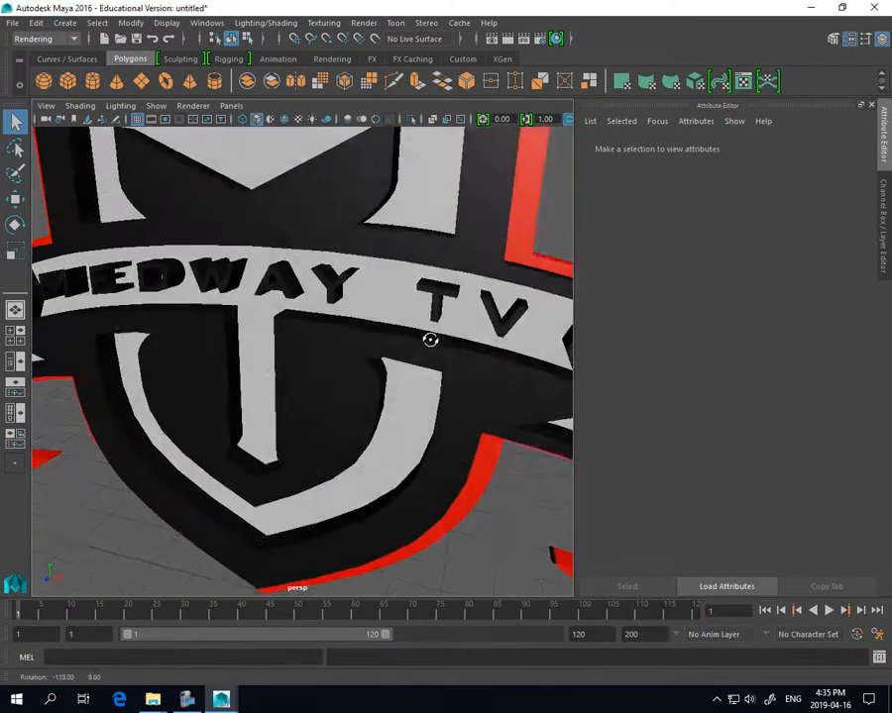
scroll(430, 338, "down", 5)
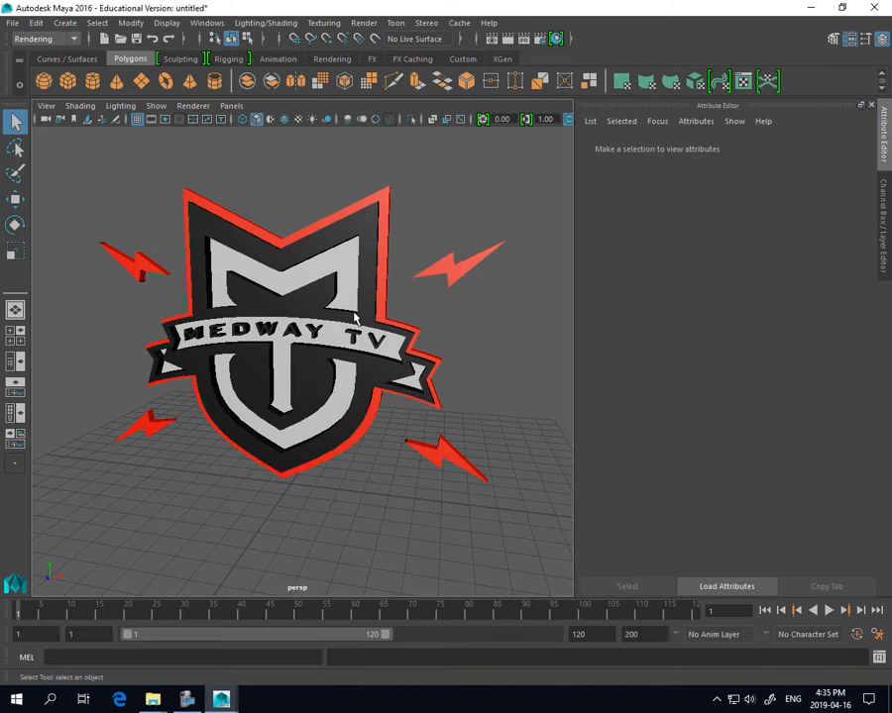